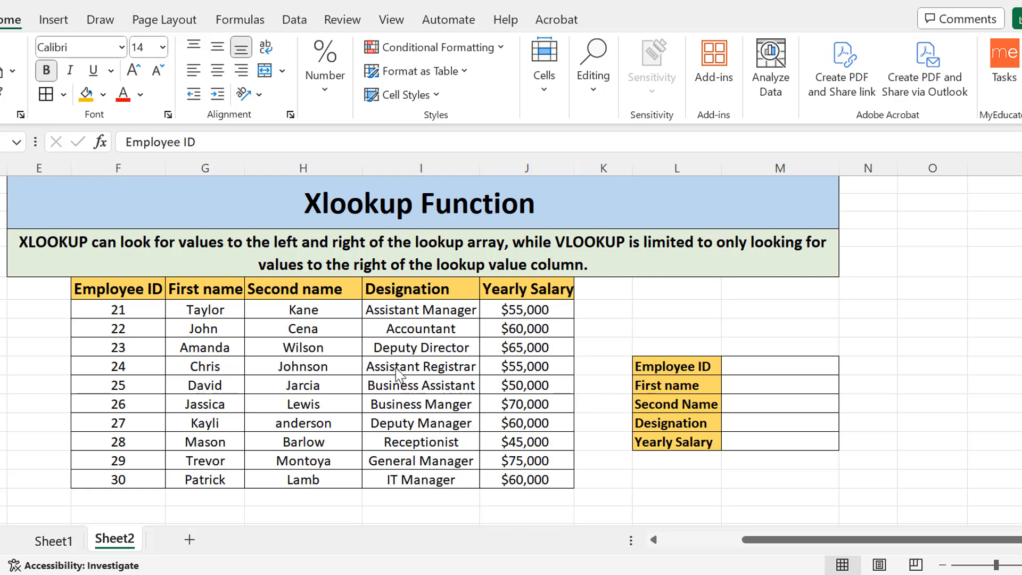
# - Examine the employee table's Employee ID and First name columns and their position relative to the other columns
pyautogui.click(122, 288)
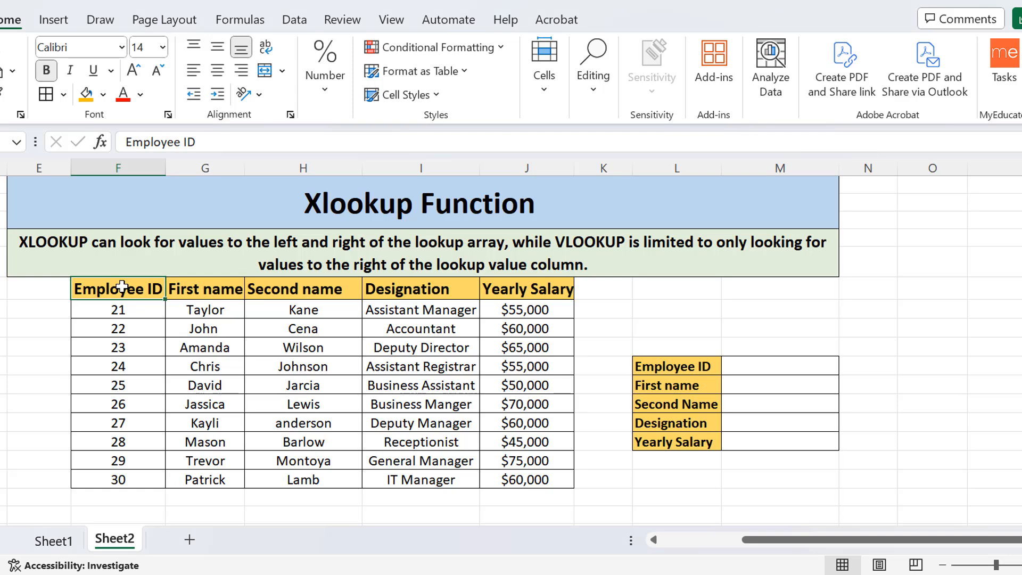
pyautogui.moveTo(122, 289); pyautogui.dragTo(129, 491)
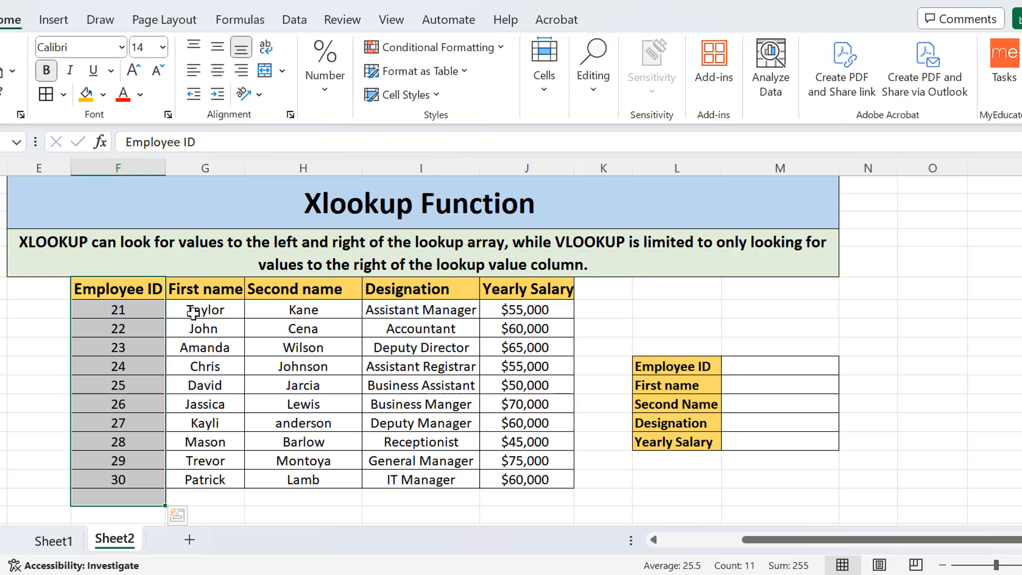
pyautogui.click(211, 286)
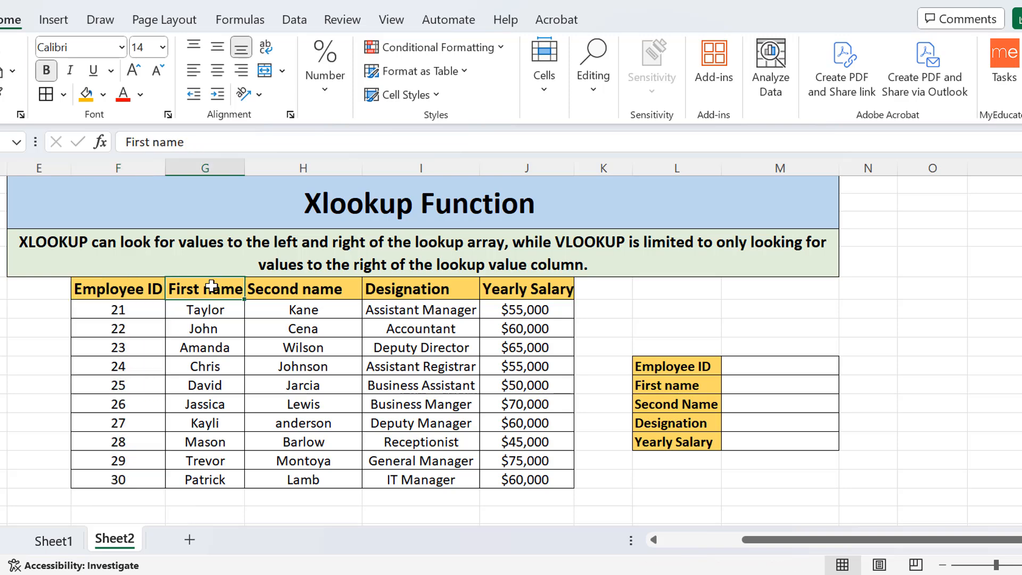
pyautogui.click(223, 159)
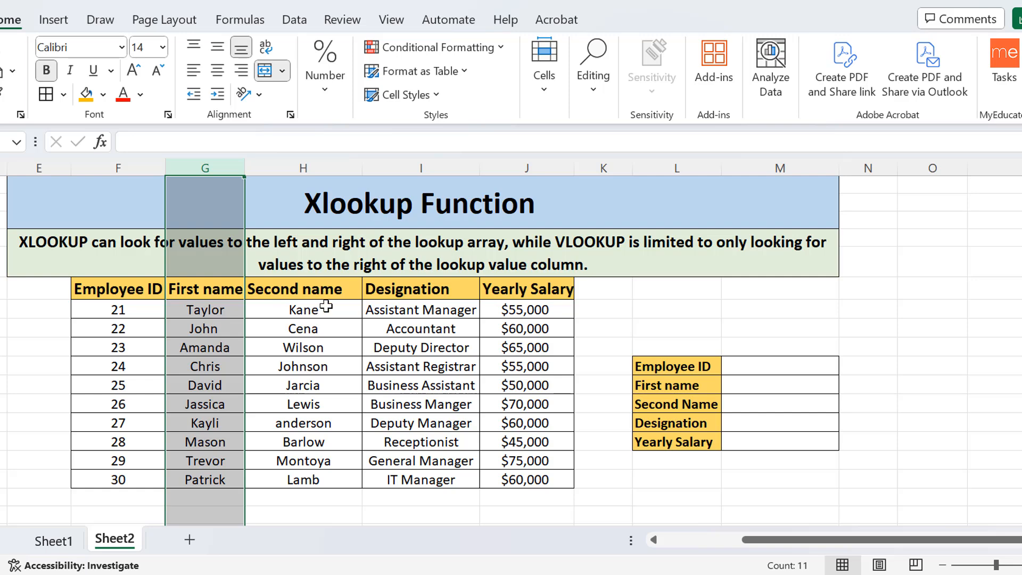
pyautogui.click(408, 323)
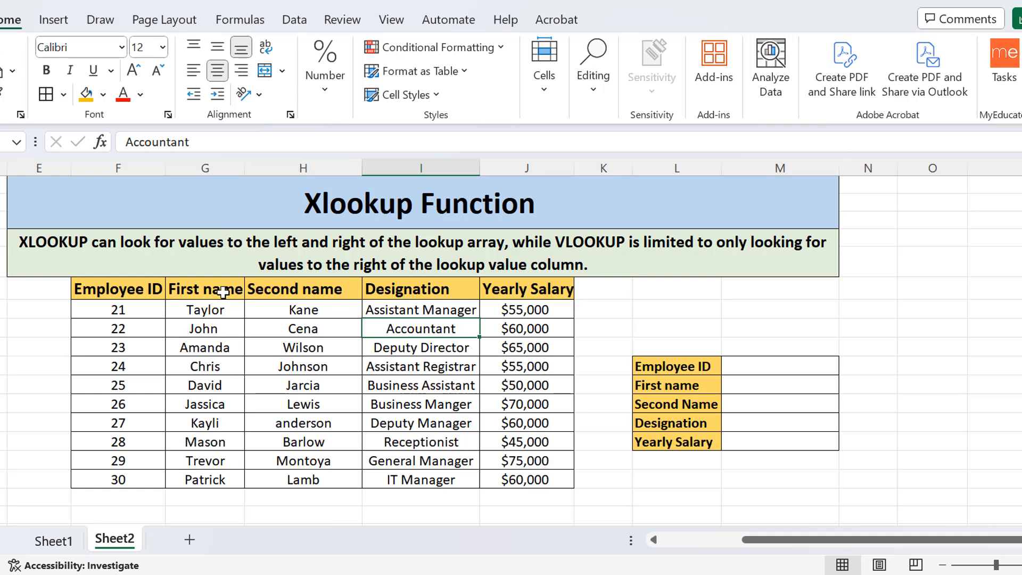
pyautogui.click(222, 162)
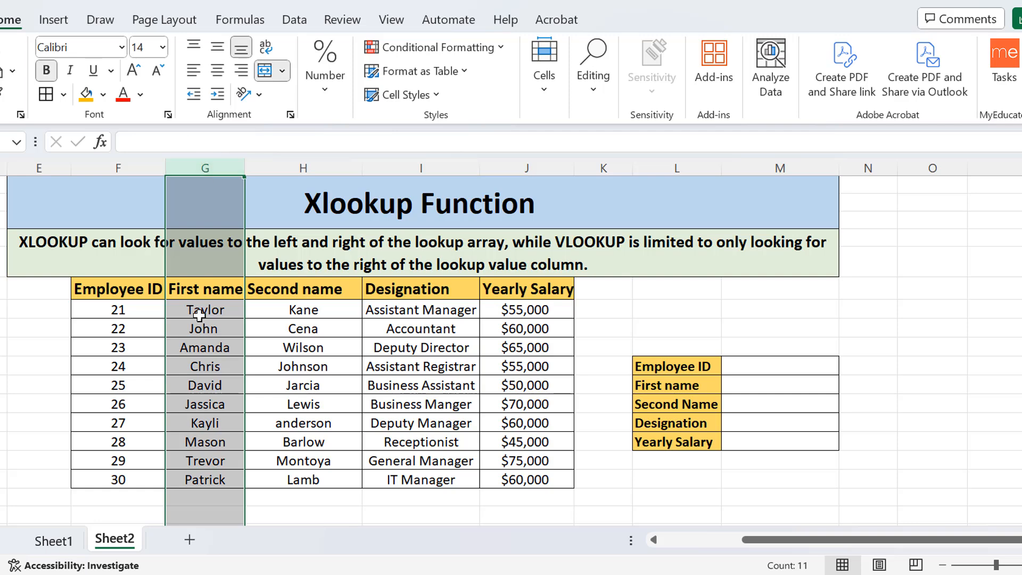
pyautogui.click(137, 169)
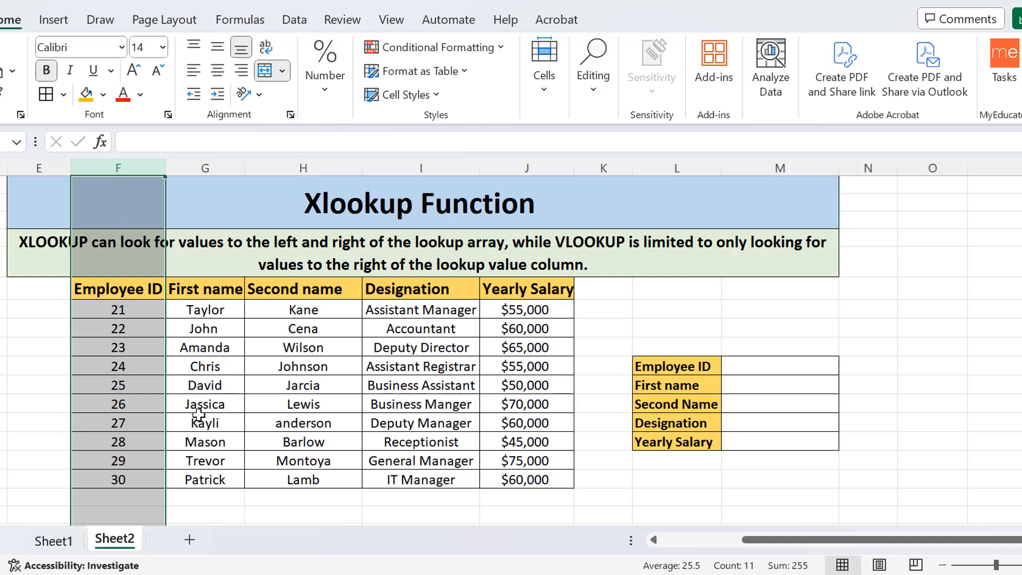
pyautogui.click(254, 424)
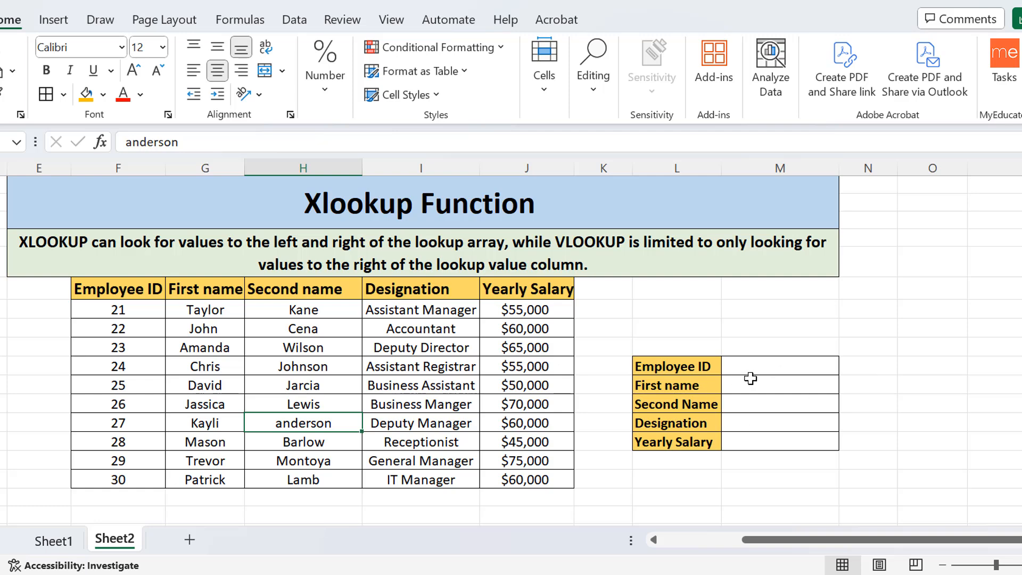
# - Enter the note "lookup value" in N11, beside the First name row of the result form
pyautogui.click(714, 371)
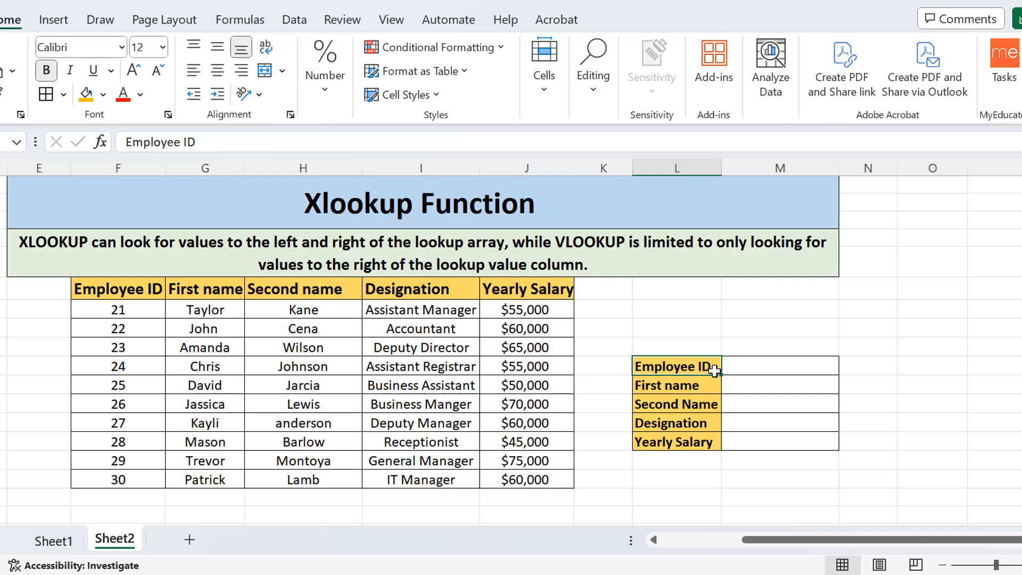
pyautogui.click(695, 387)
pyautogui.click(860, 382)
pyautogui.write('lookup')
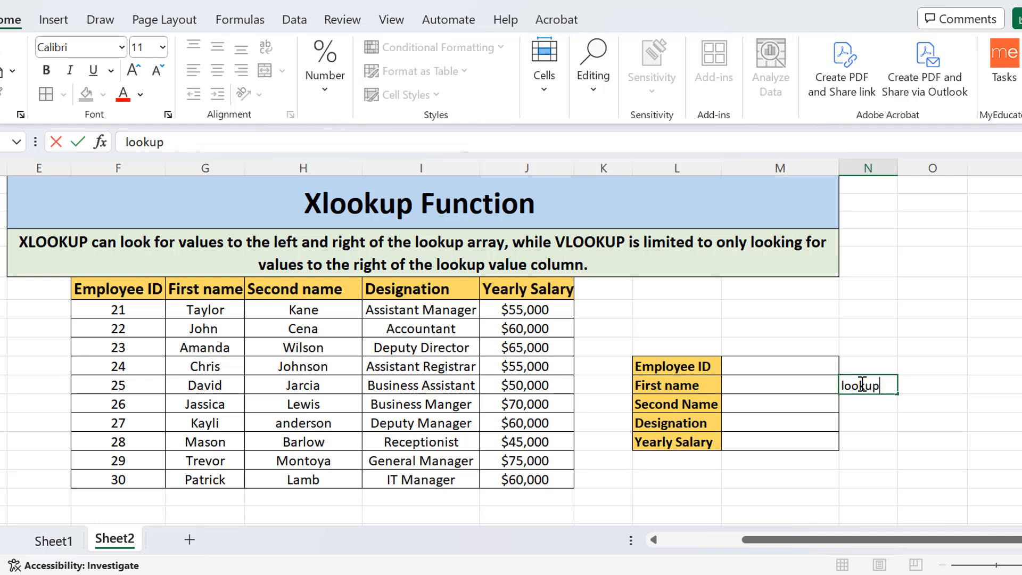
pyautogui.write(' va')
pyautogui.write('ue')
pyautogui.press('BackSpace')
pyautogui.press('BackSpace')
pyautogui.write('lue')
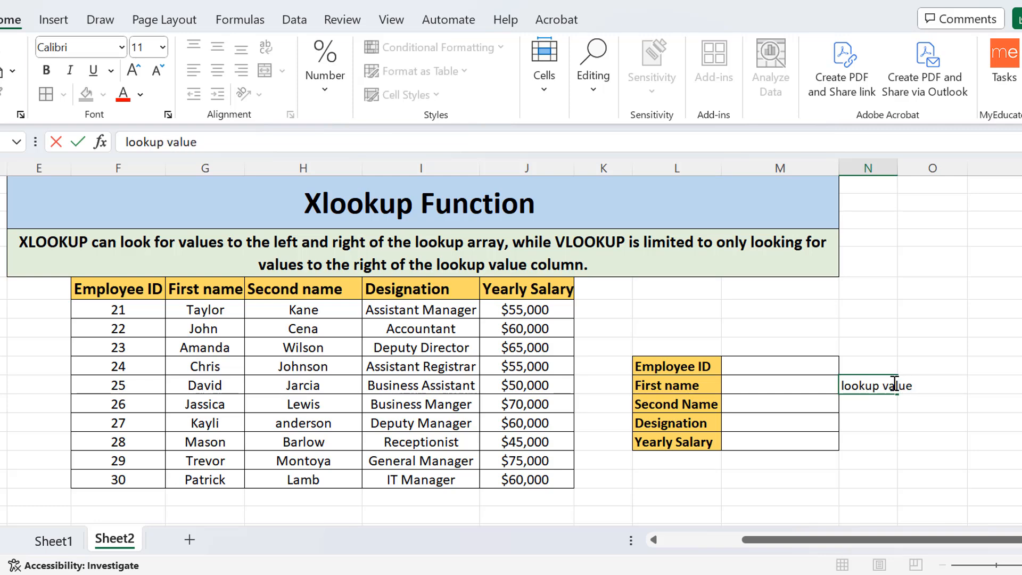
pyautogui.click(825, 482)
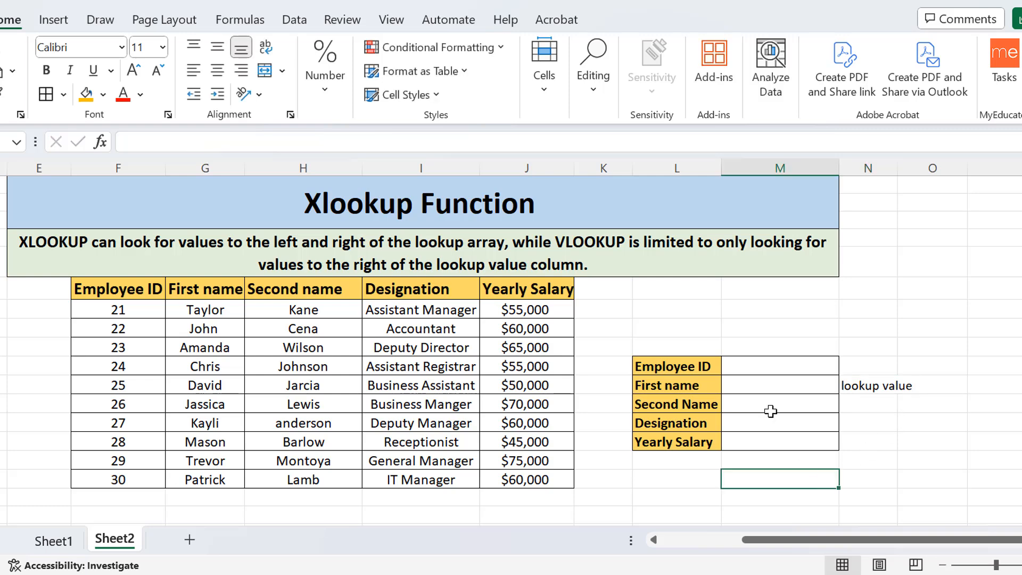
# - Enter the first name of the employee with ID 21 in M11 as the lookup value
pyautogui.click(752, 367)
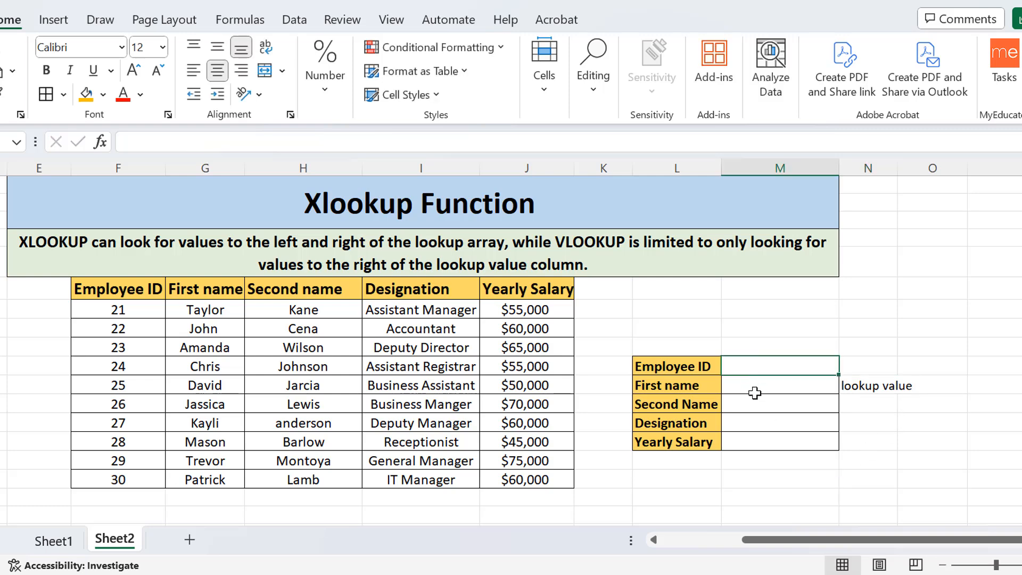
pyautogui.click(756, 409)
pyautogui.click(752, 422)
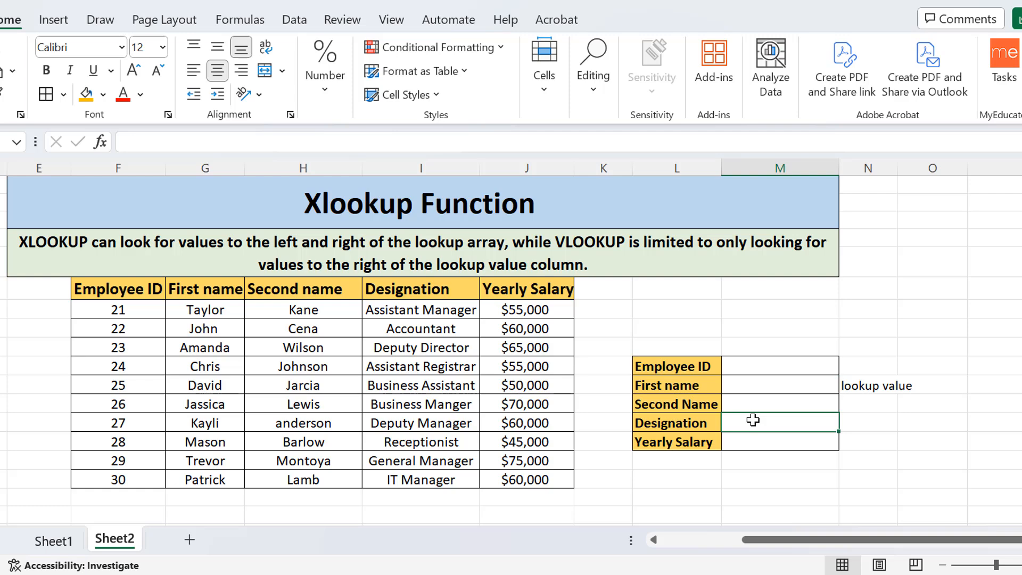
pyautogui.click(754, 446)
pyautogui.click(752, 368)
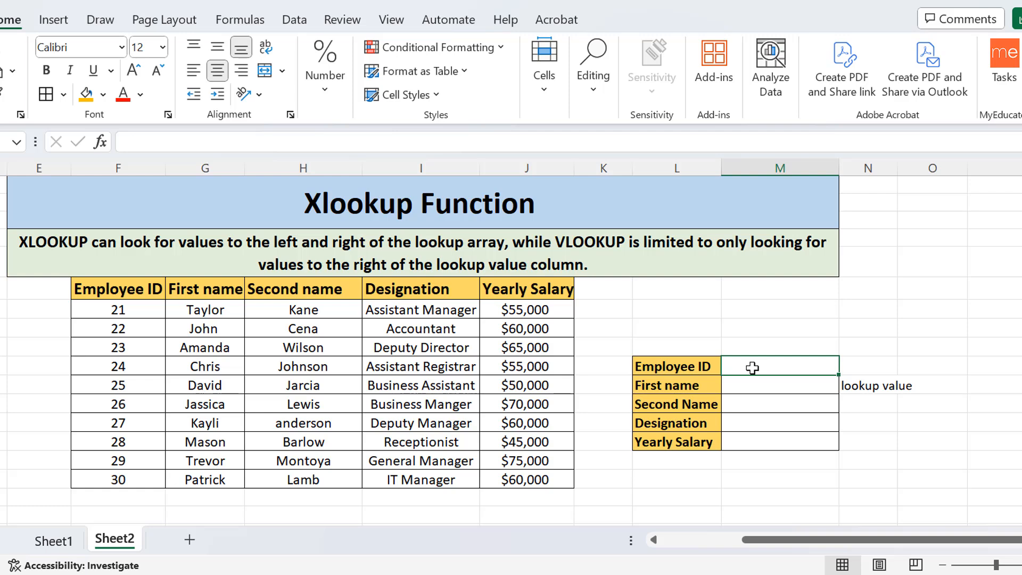
pyautogui.doubleClick(752, 367)
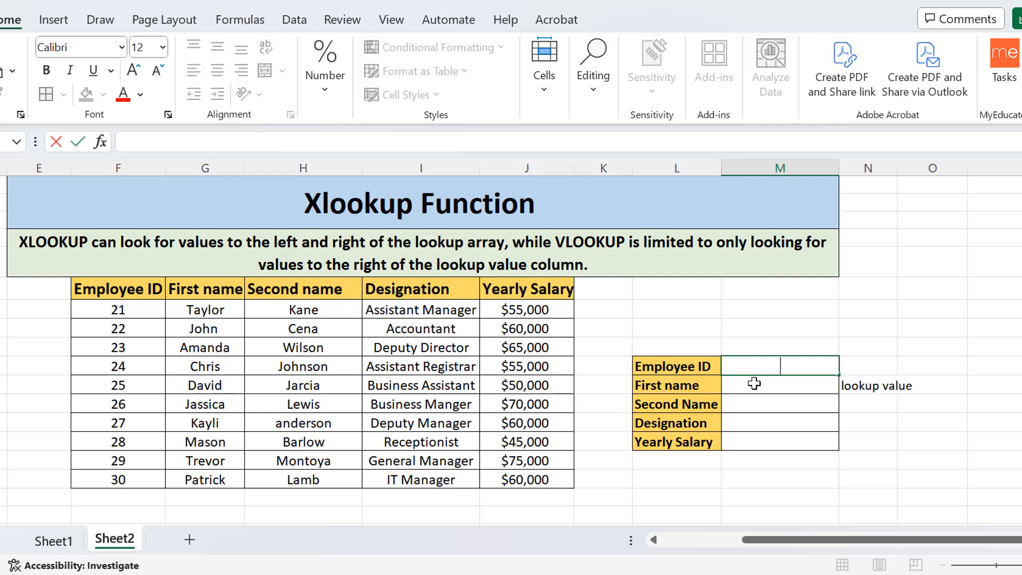
pyautogui.doubleClick(754, 387)
pyautogui.write('Taylor')
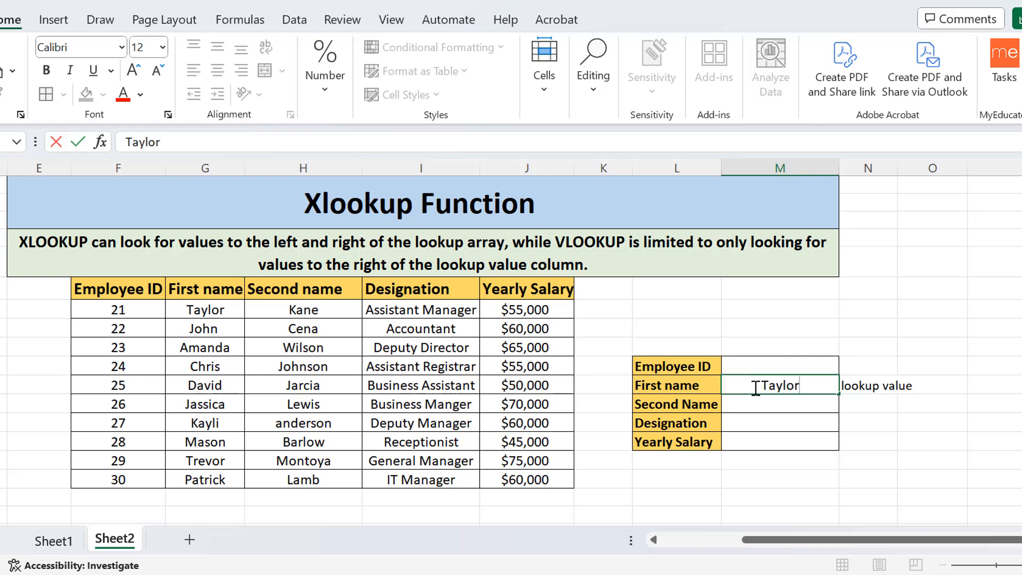
pyautogui.click(770, 424)
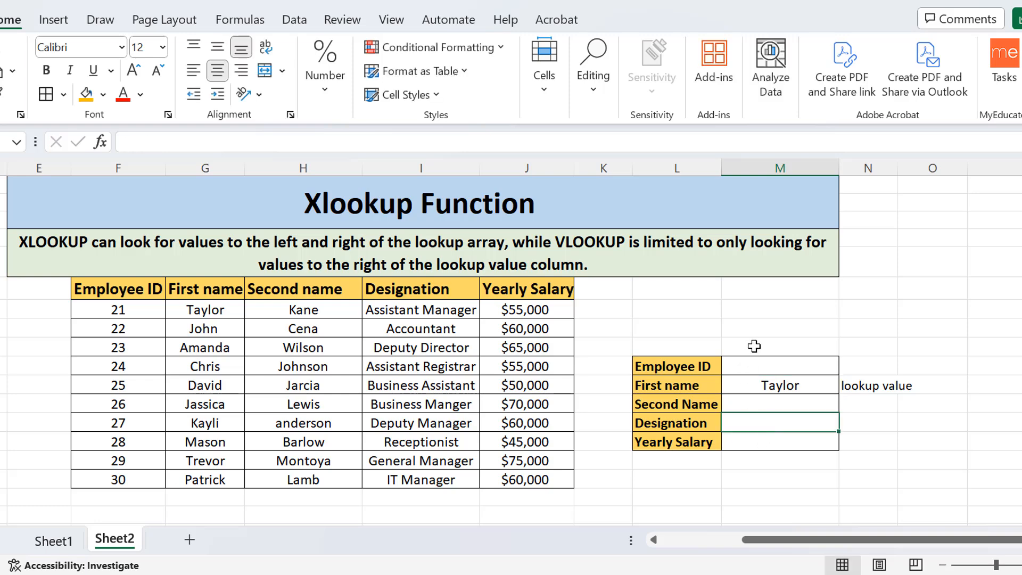
# - Start an XLOOKUP formula in the Employee ID result cell M10 with M11 as the lookup value
pyautogui.doubleClick(759, 363)
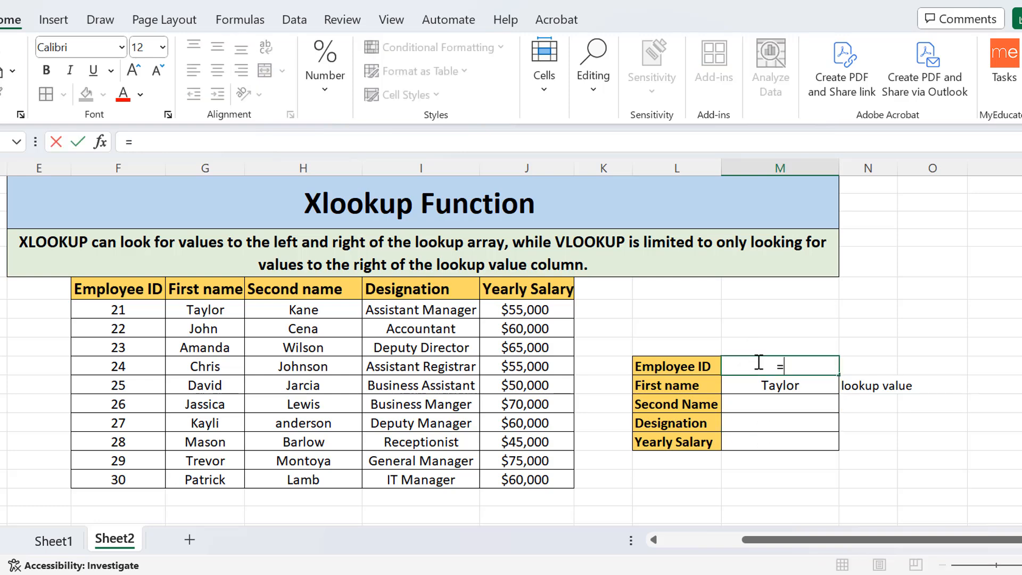
pyautogui.write('=xloo')
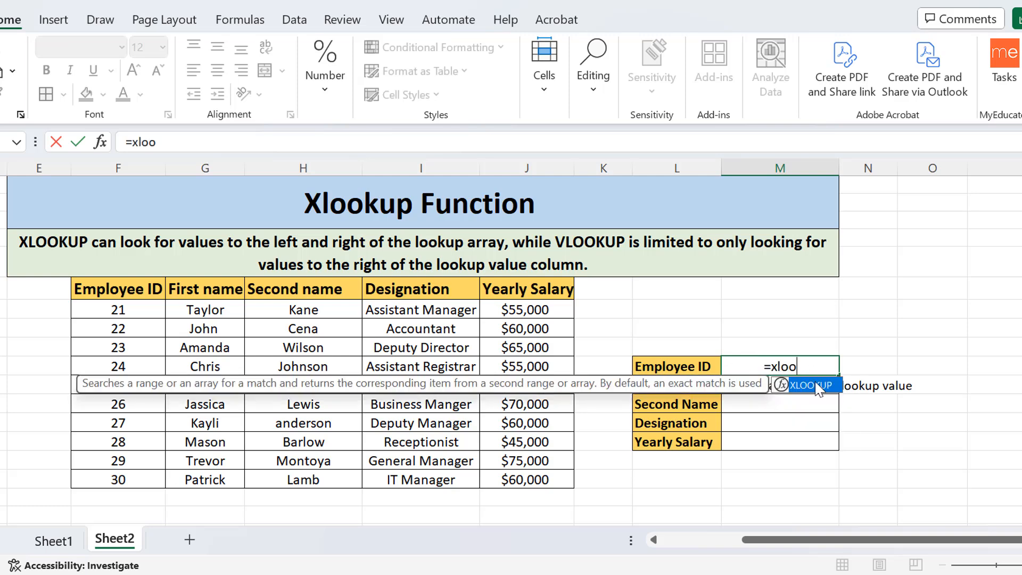
pyautogui.doubleClick(813, 381)
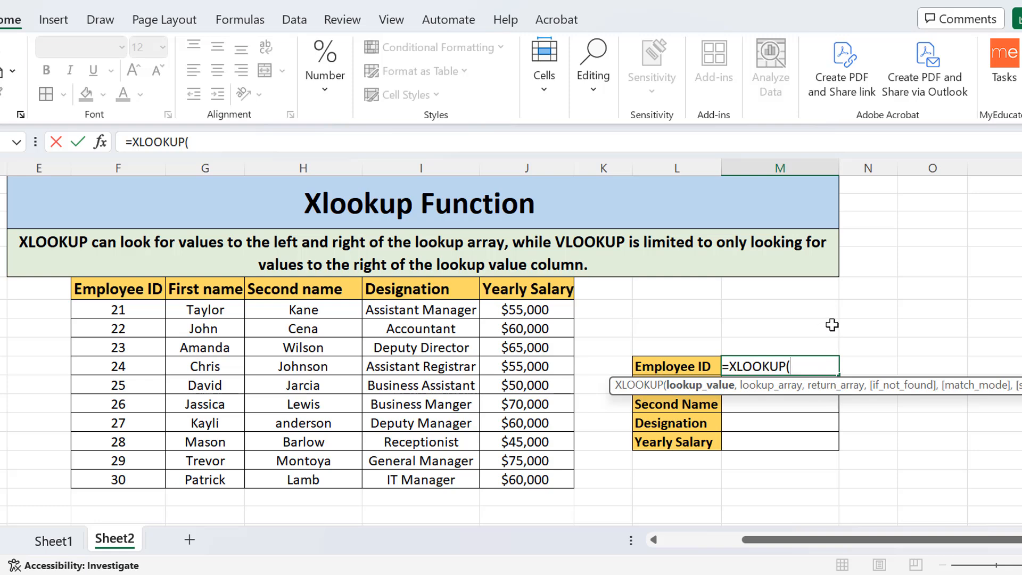
pyautogui.moveTo(823, 389); pyautogui.dragTo(809, 327)
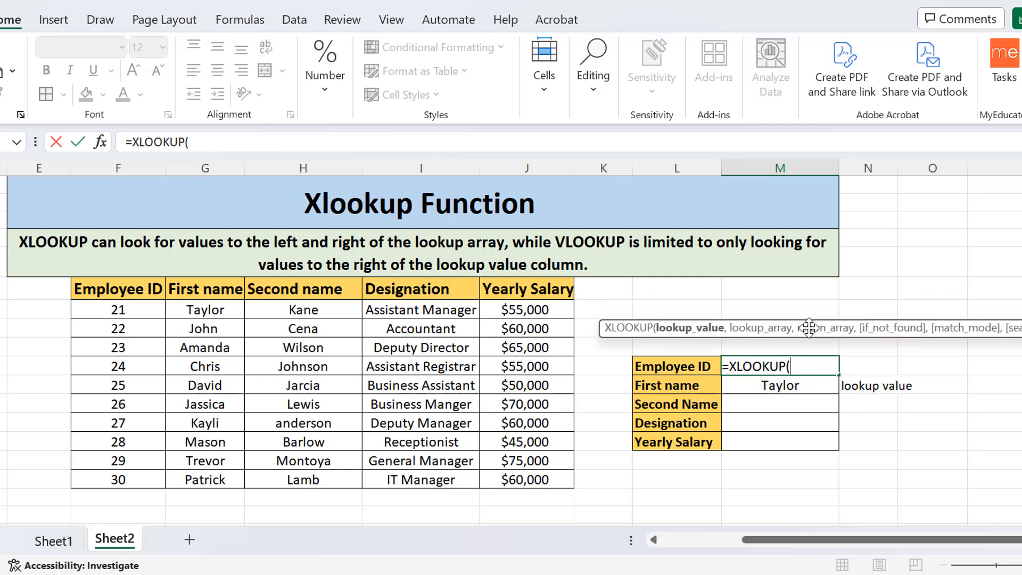
pyautogui.click(795, 387)
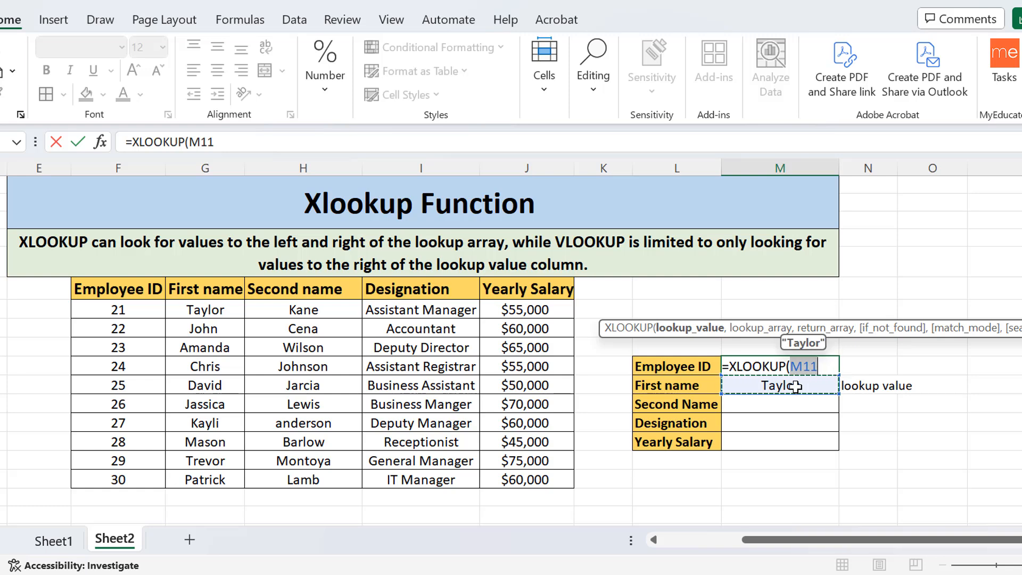
pyautogui.write(',')
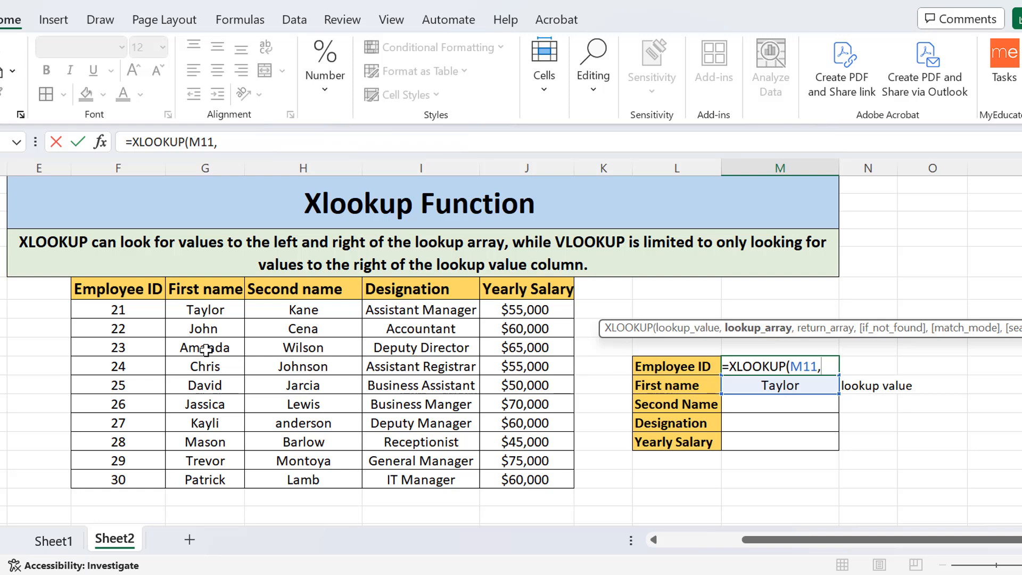
# - Set the XLOOKUP lookup array to first names G7:G16 and the return array to employee IDs F7:F16
pyautogui.scroll(-1, 211, 296)
pyautogui.moveTo(211, 295); pyautogui.dragTo(207, 462)
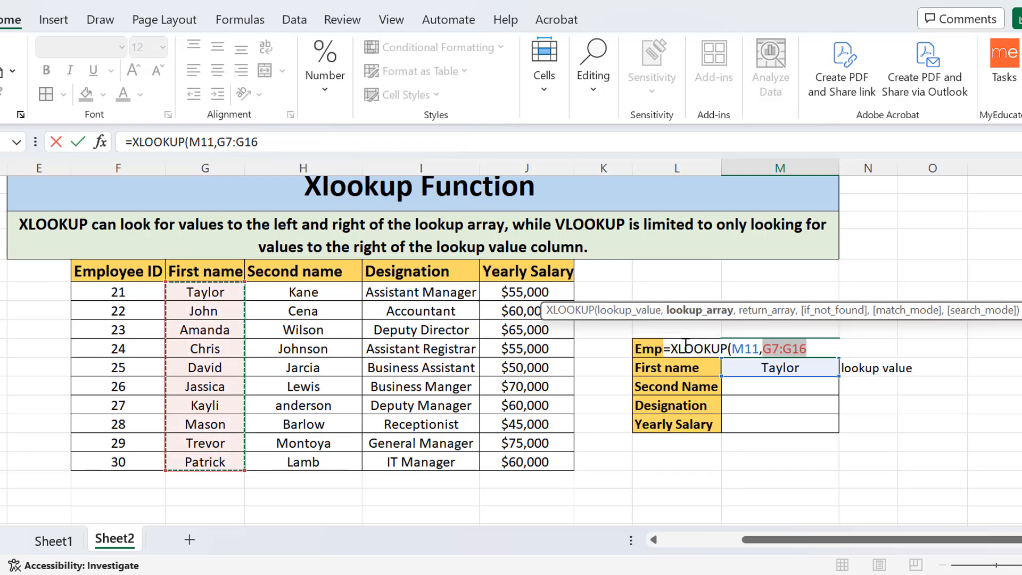
pyautogui.write(',')
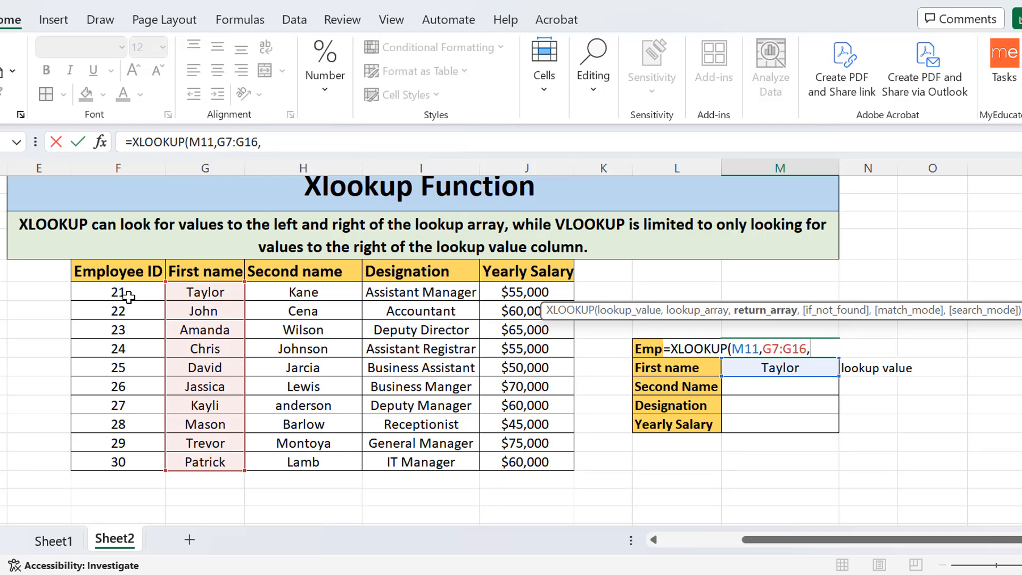
pyautogui.moveTo(124, 295); pyautogui.dragTo(128, 461)
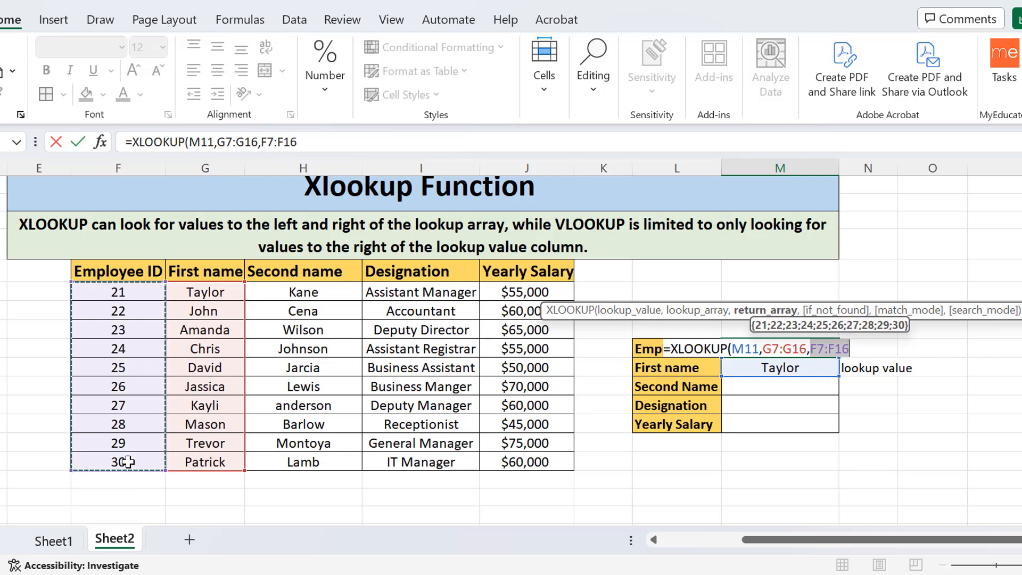
pyautogui.write(',')
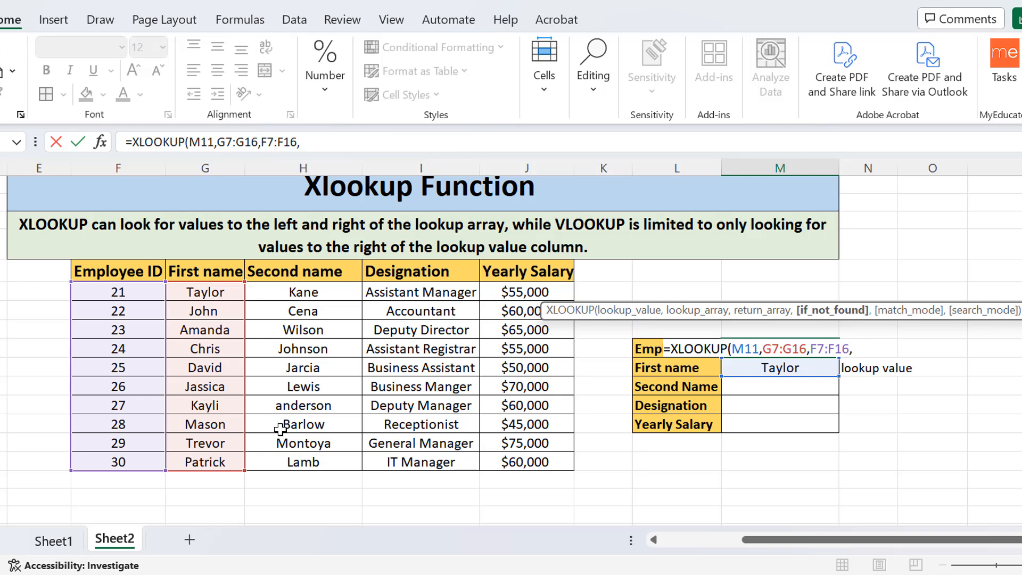
# - Complete the Employee ID XLOOKUP with if-not-found 0, exact match 0 and first-to-last search mode 1
pyautogui.write('0,')
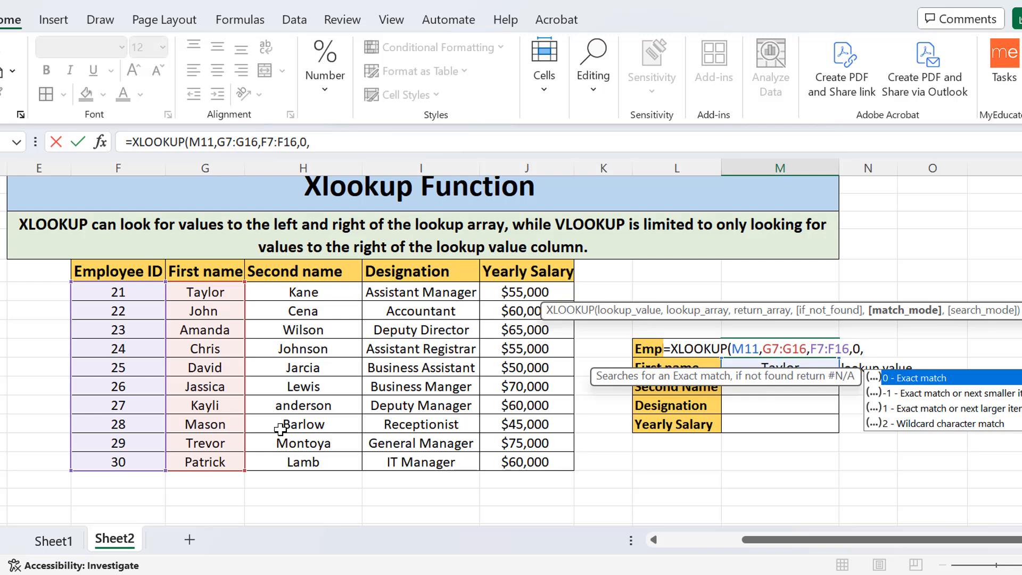
pyautogui.doubleClick(933, 377)
pyautogui.write(',')
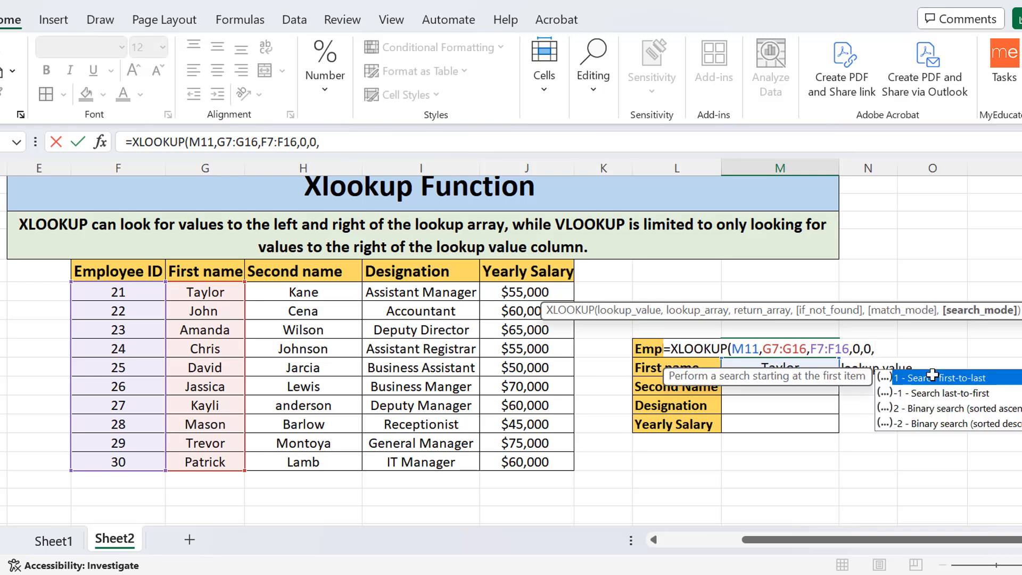
pyautogui.doubleClick(972, 378)
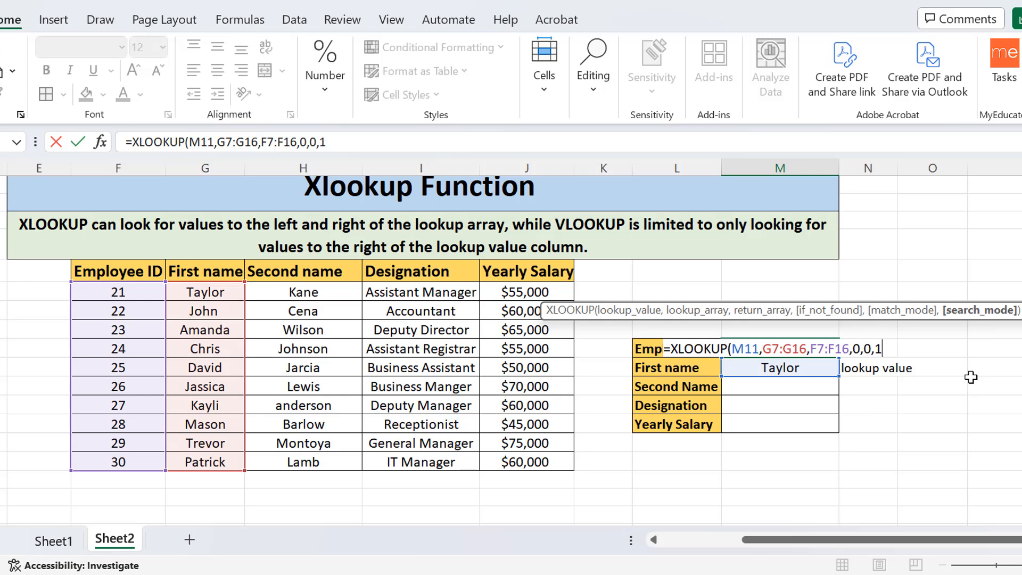
pyautogui.write(')')
pyautogui.press('Return')
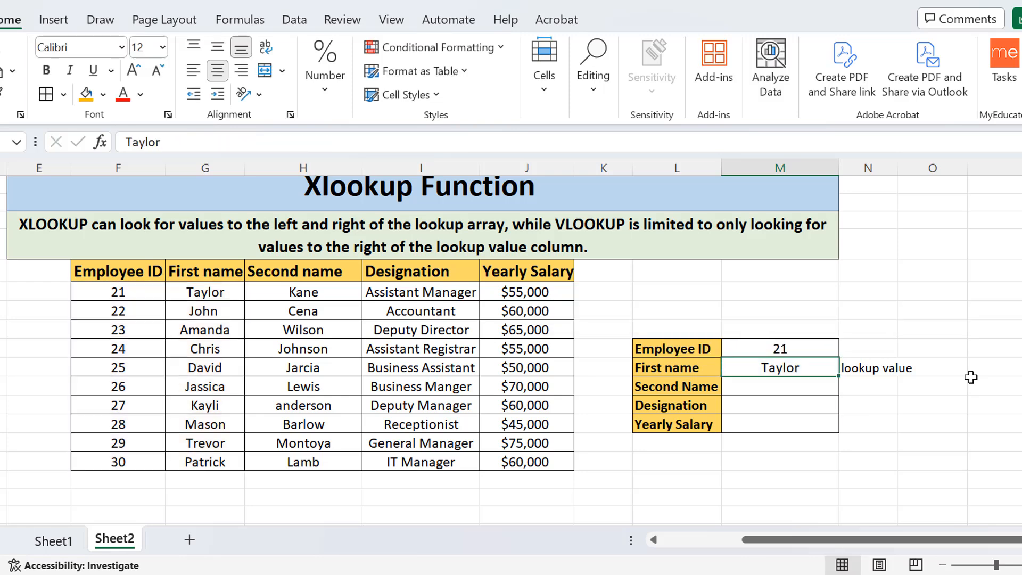
pyautogui.click(750, 350)
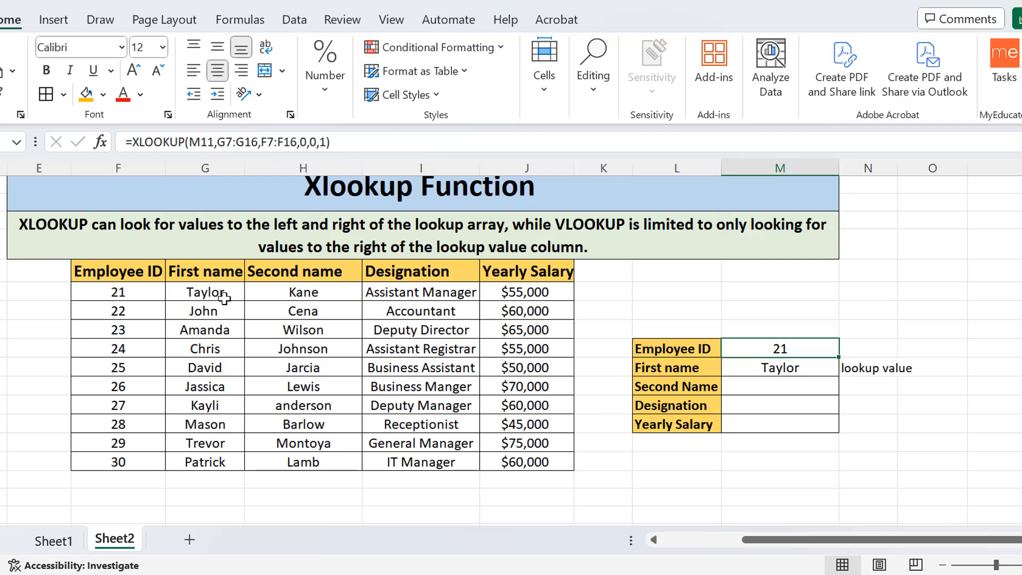
# - Start an XLOOKUP formula in the Second Name result cell M12 with M11 as the lookup value
pyautogui.doubleClick(771, 389)
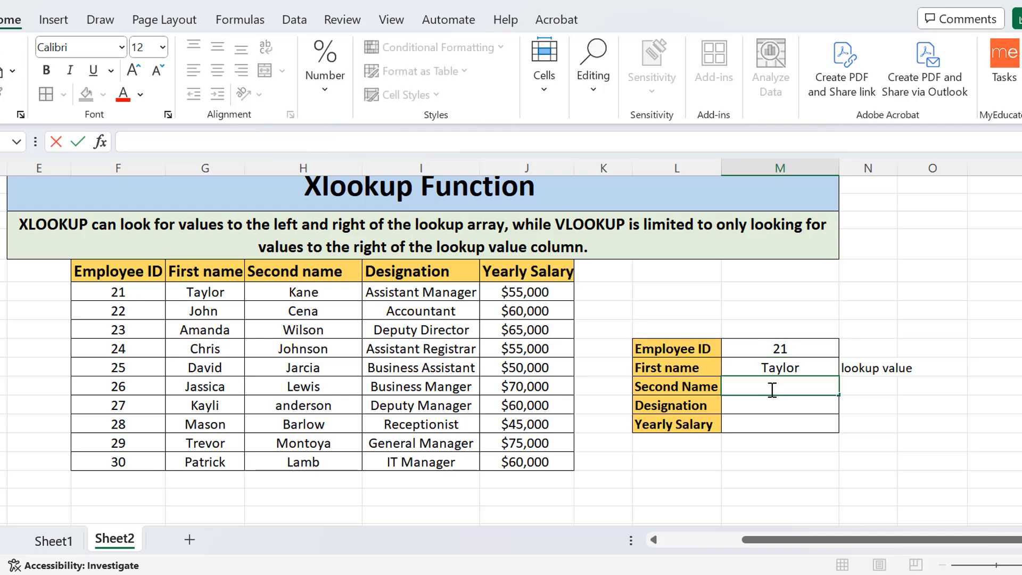
pyautogui.write('=x')
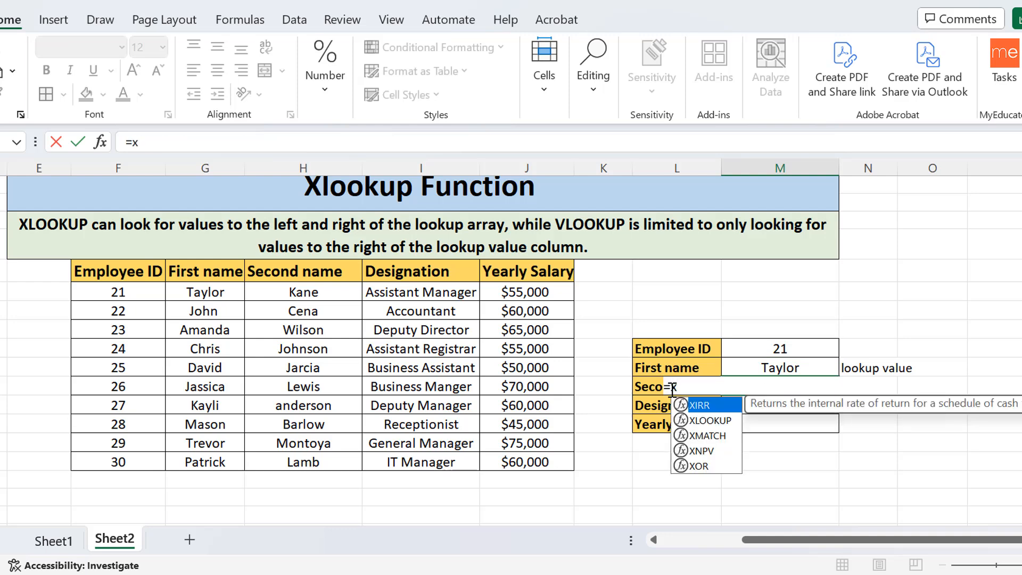
pyautogui.write('look')
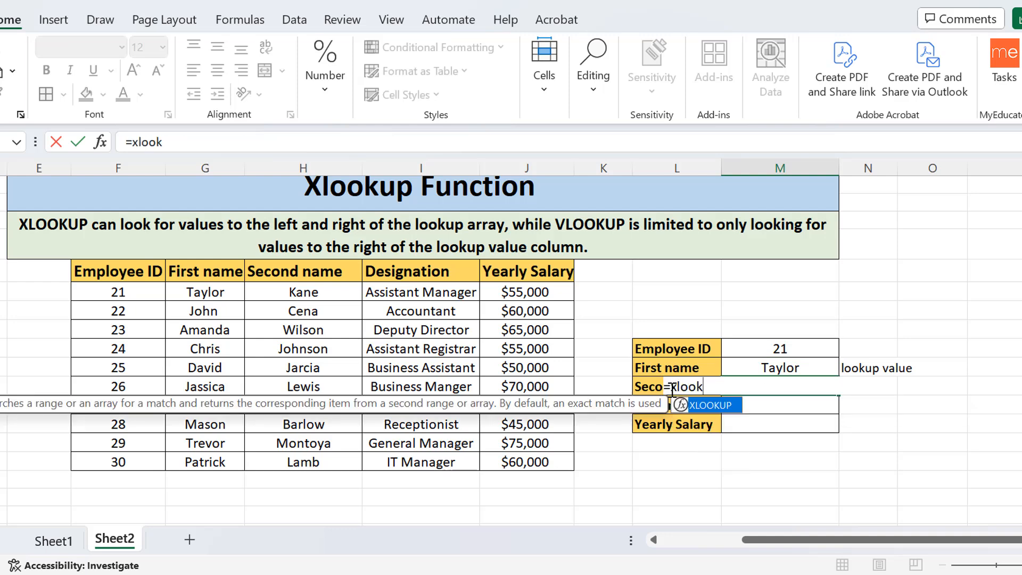
pyautogui.doubleClick(704, 406)
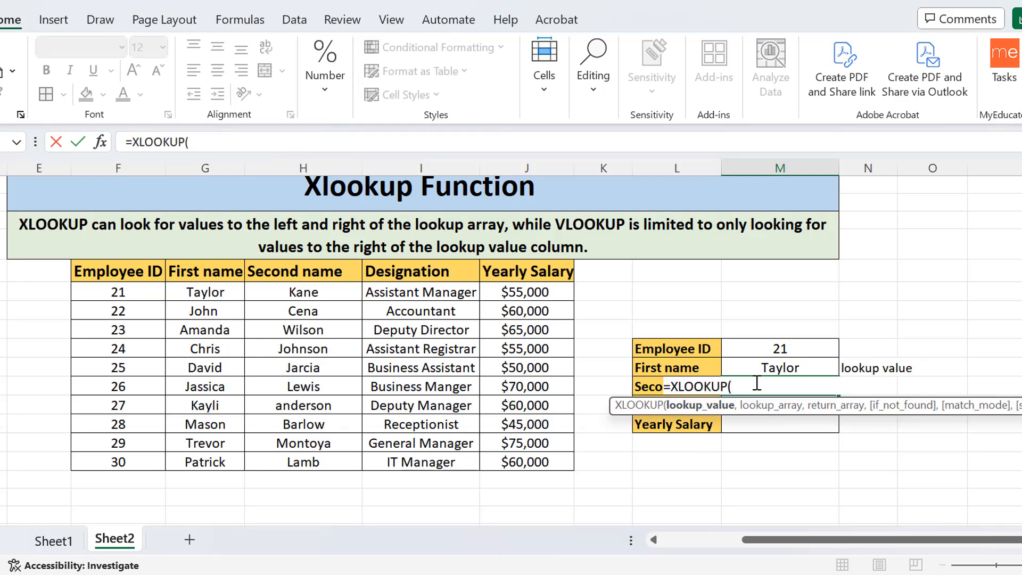
pyautogui.click(786, 362)
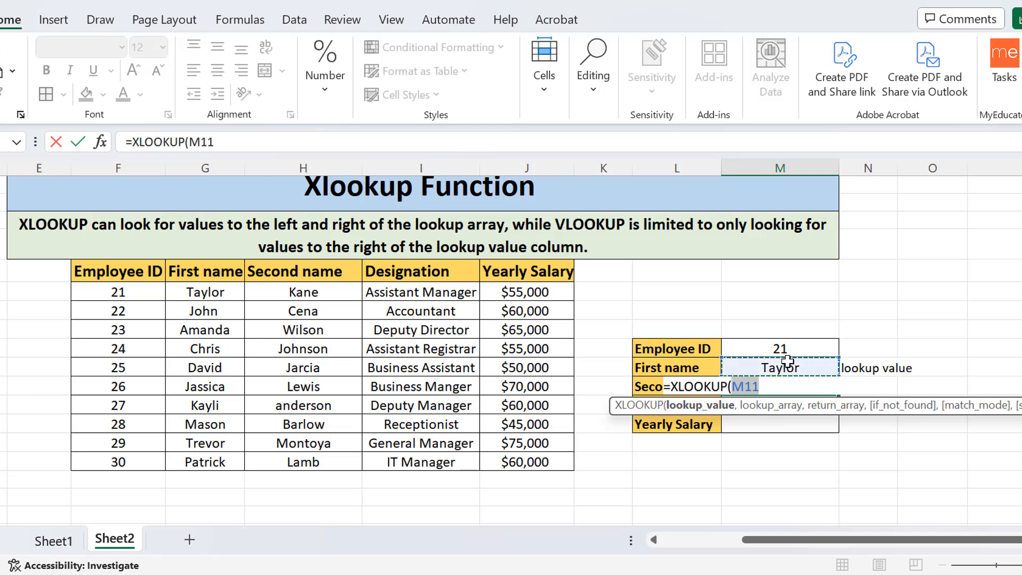
pyautogui.write(',')
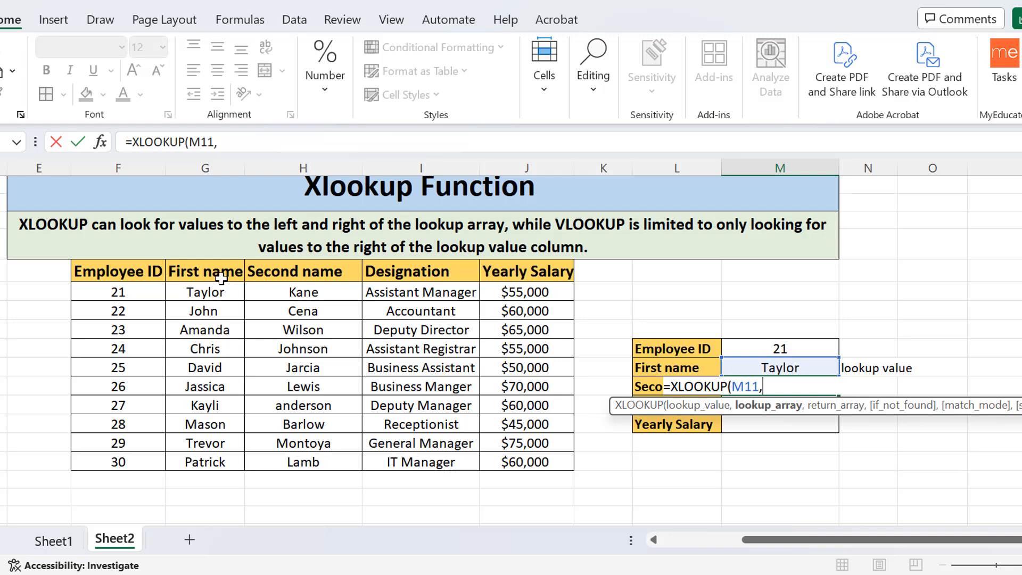
# - Set the XLOOKUP lookup array to first names G7:G16 and the return array to second names H7:H16
pyautogui.moveTo(213, 290); pyautogui.dragTo(226, 453)
pyautogui.write(',')
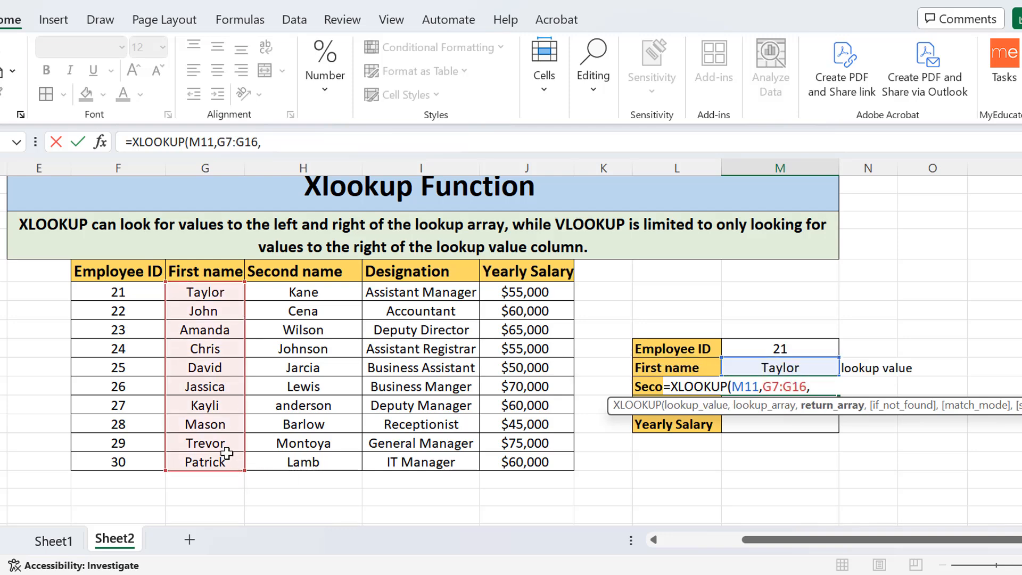
pyautogui.moveTo(327, 290); pyautogui.dragTo(327, 461)
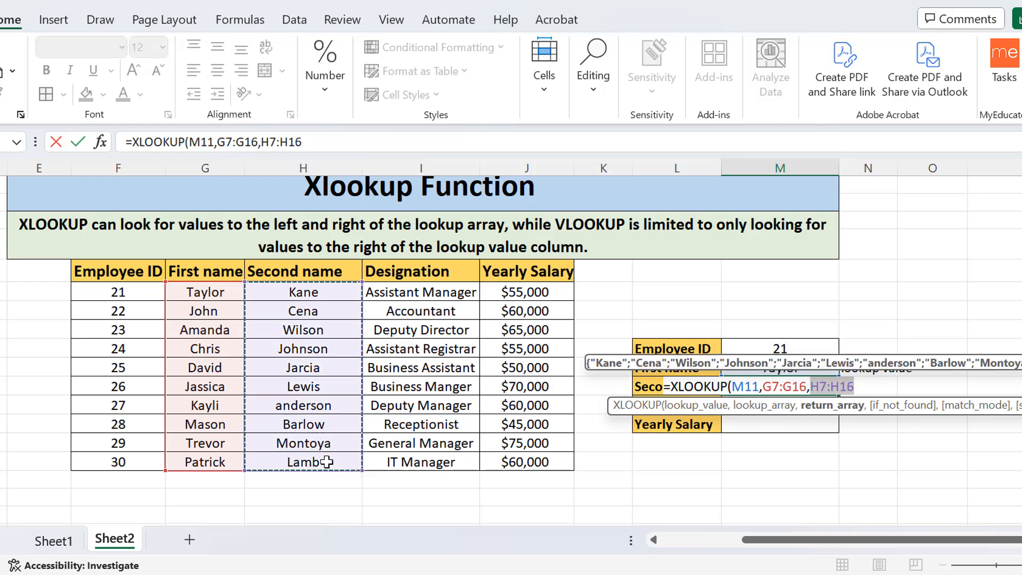
# - Complete the Second Name XLOOKUP with if-not-found 0, exact match 0 and first-to-last search mode 1
pyautogui.write(',0,')
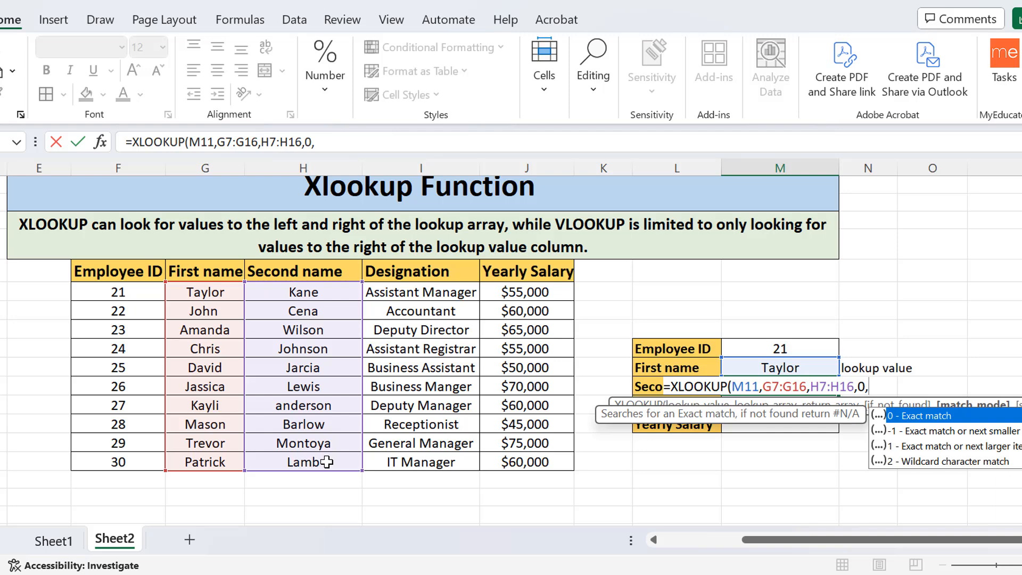
pyautogui.doubleClick(921, 416)
pyautogui.write(',')
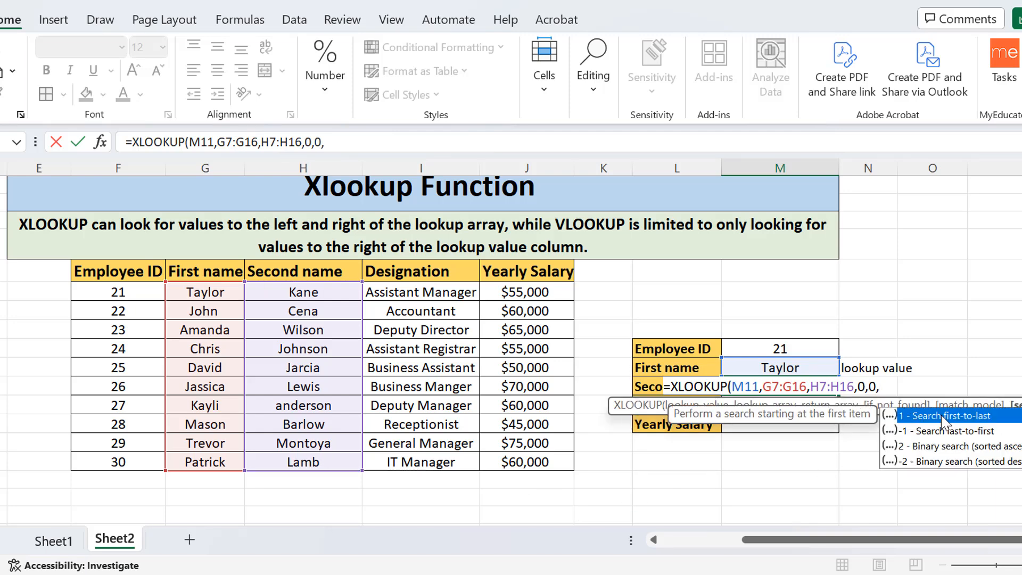
pyautogui.doubleClick(940, 415)
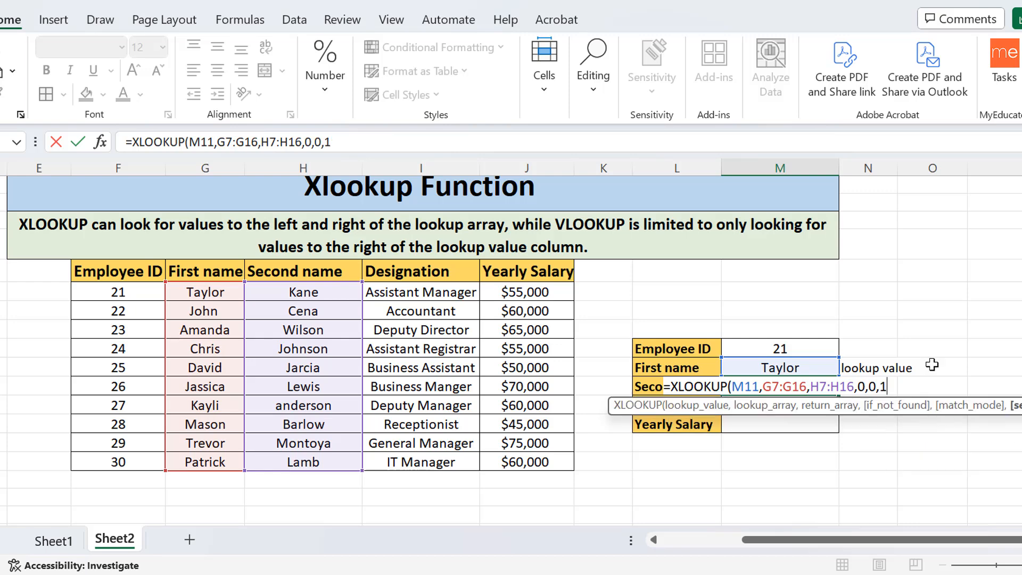
pyautogui.press('Return')
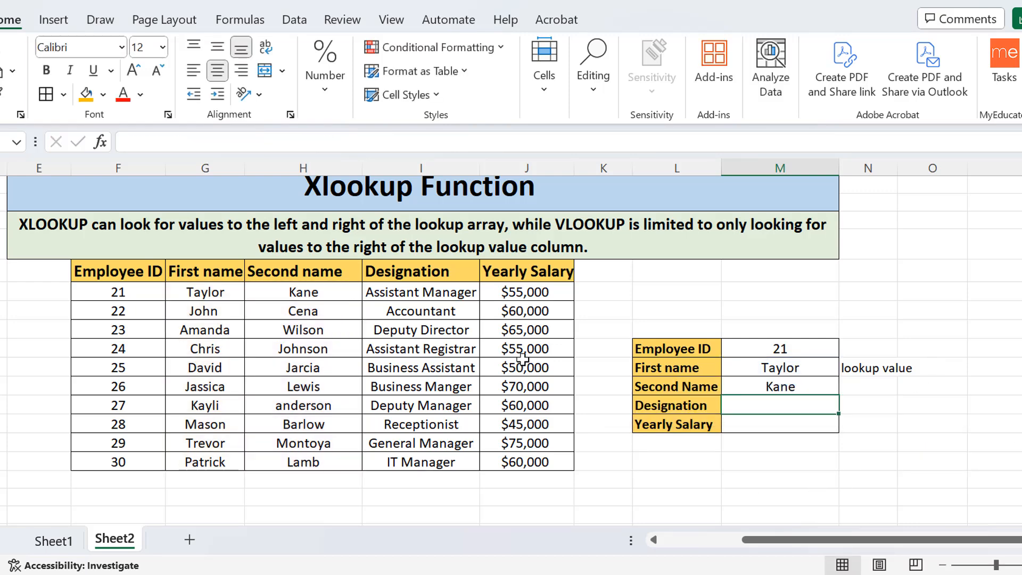
# - Start an XLOOKUP formula in the Designation result cell M13 with M11 as the lookup value
pyautogui.doubleClick(792, 407)
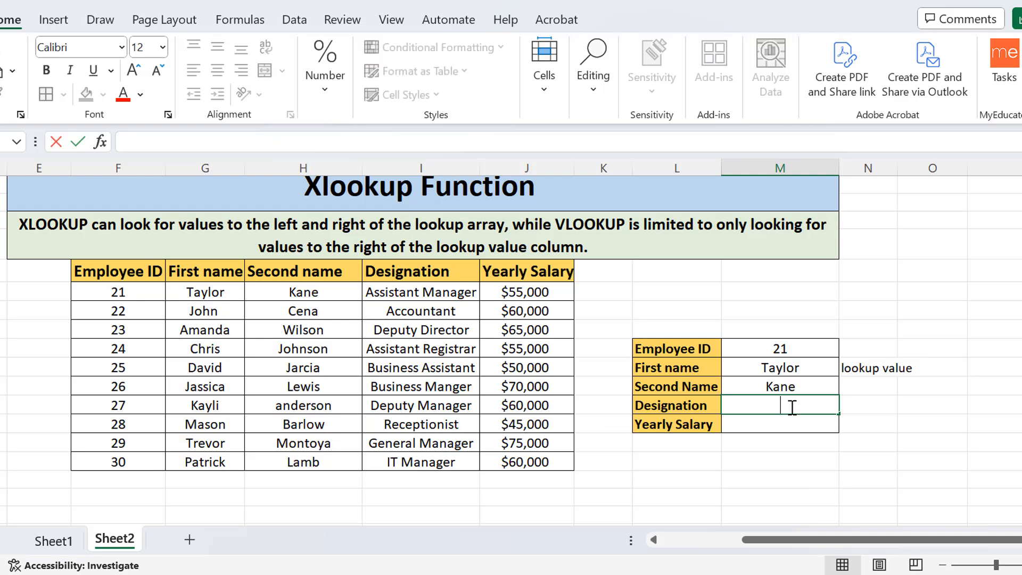
pyautogui.write('=xloo')
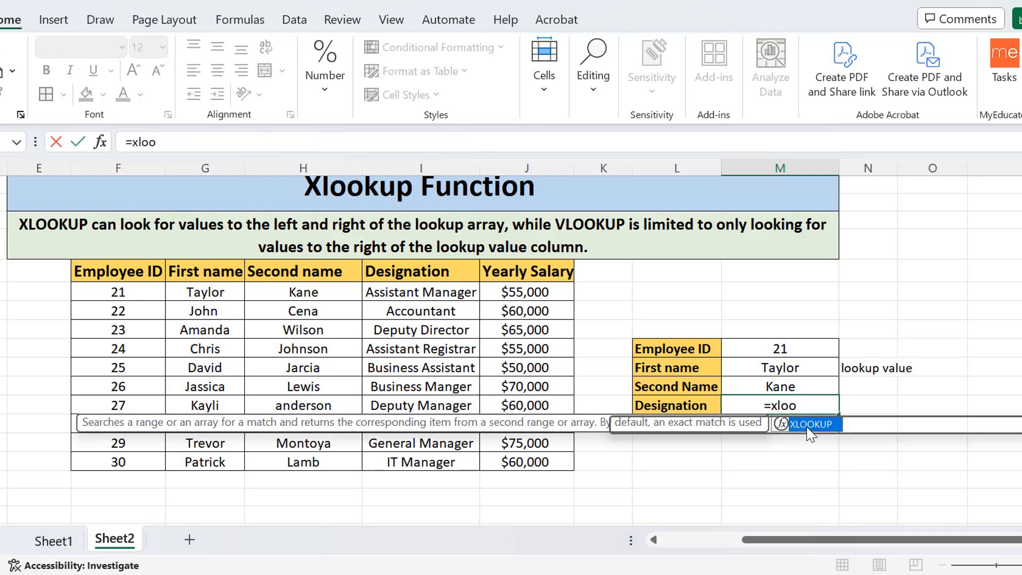
pyautogui.doubleClick(810, 424)
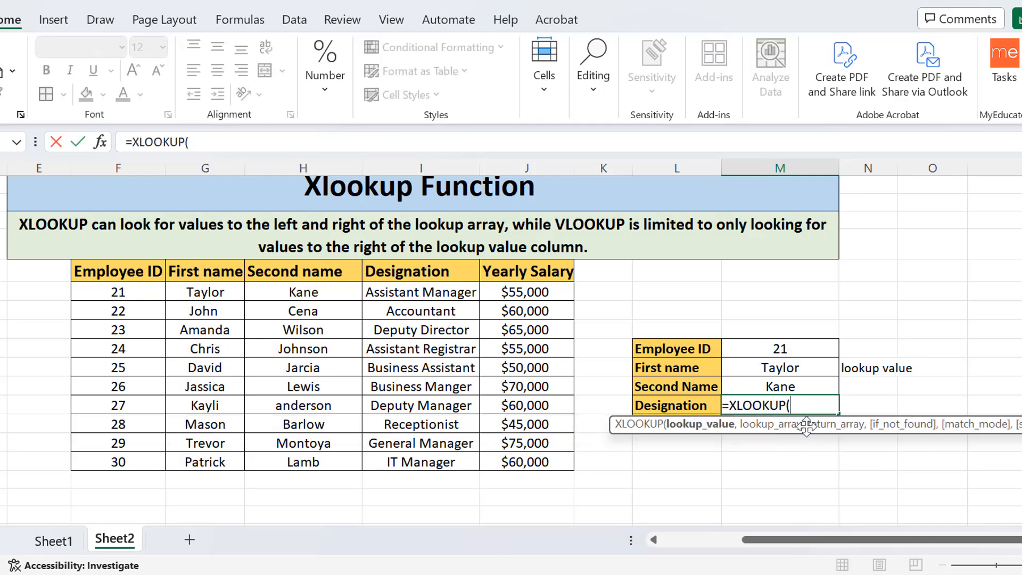
pyautogui.click(799, 369)
pyautogui.write(',')
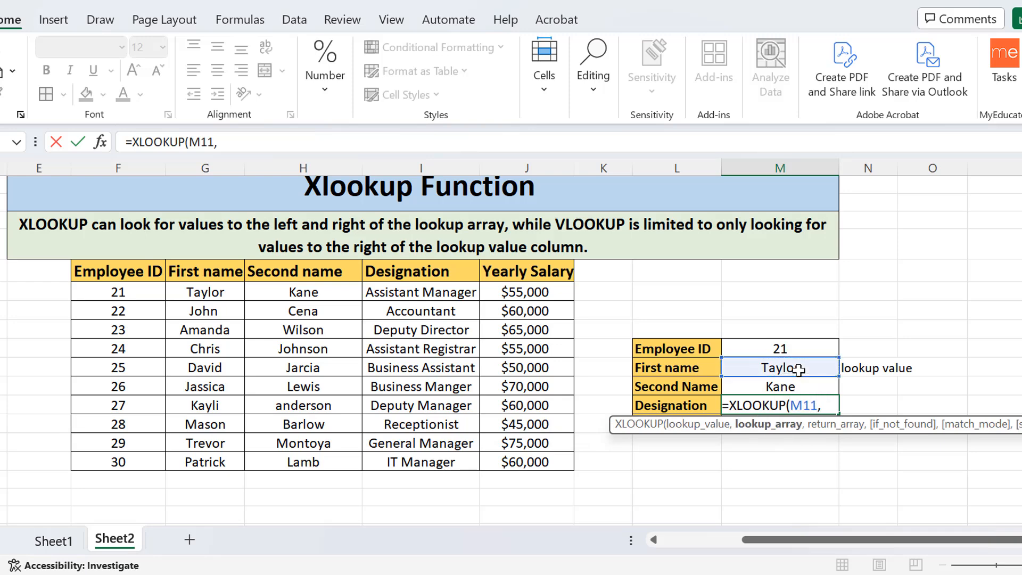
# - Set the XLOOKUP lookup array to first names G7:G16 and the return array to designations I7:I16
pyautogui.moveTo(223, 292); pyautogui.dragTo(220, 459)
pyautogui.write(',')
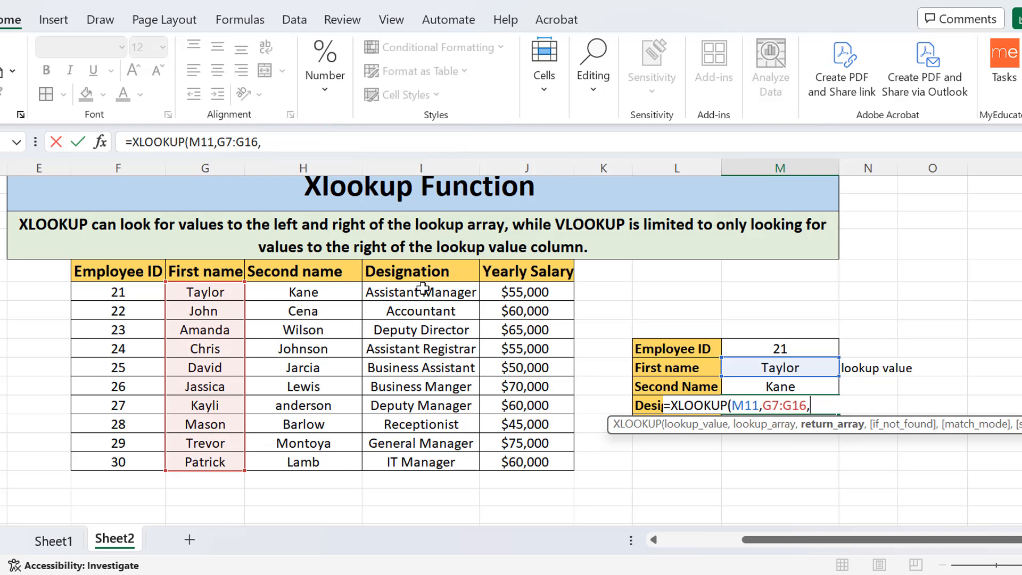
pyautogui.moveTo(423, 288); pyautogui.dragTo(435, 459)
pyautogui.write(',')
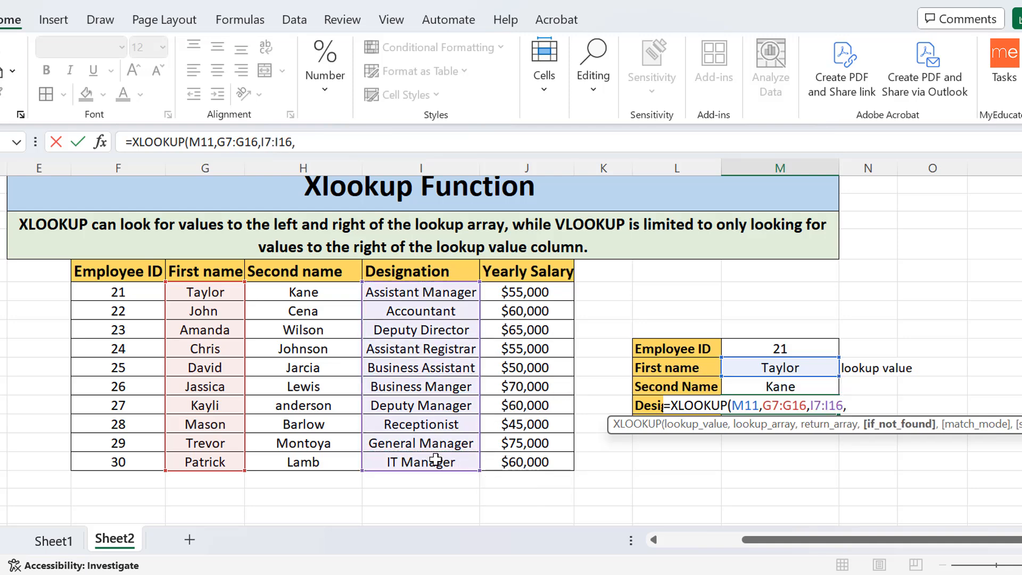
# - Complete the Designation XLOOKUP with if-not-found 0, exact match 0 and first-to-last search mode 1
pyautogui.write('0,0,1')
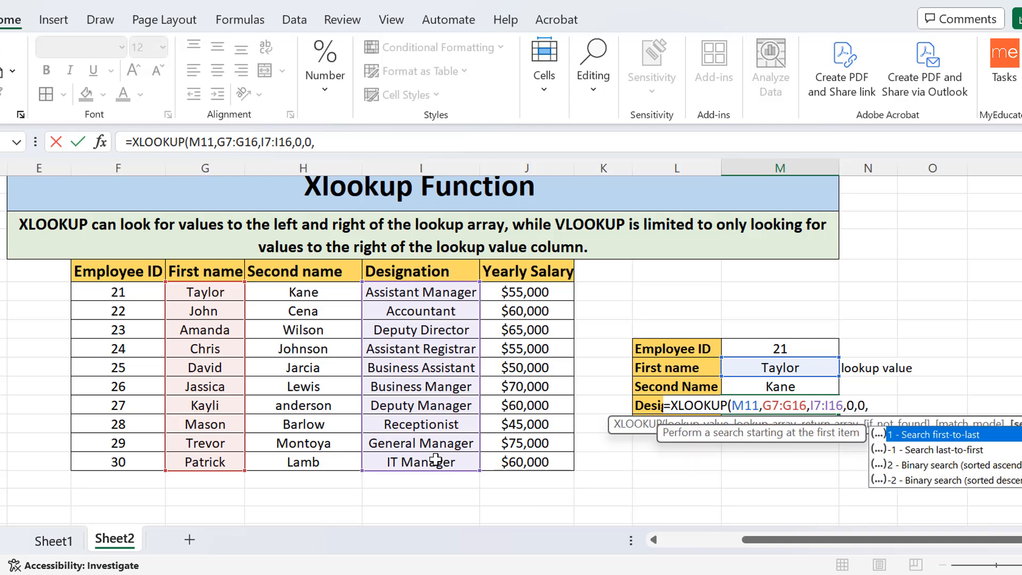
pyautogui.write(')')
pyautogui.press('Return')
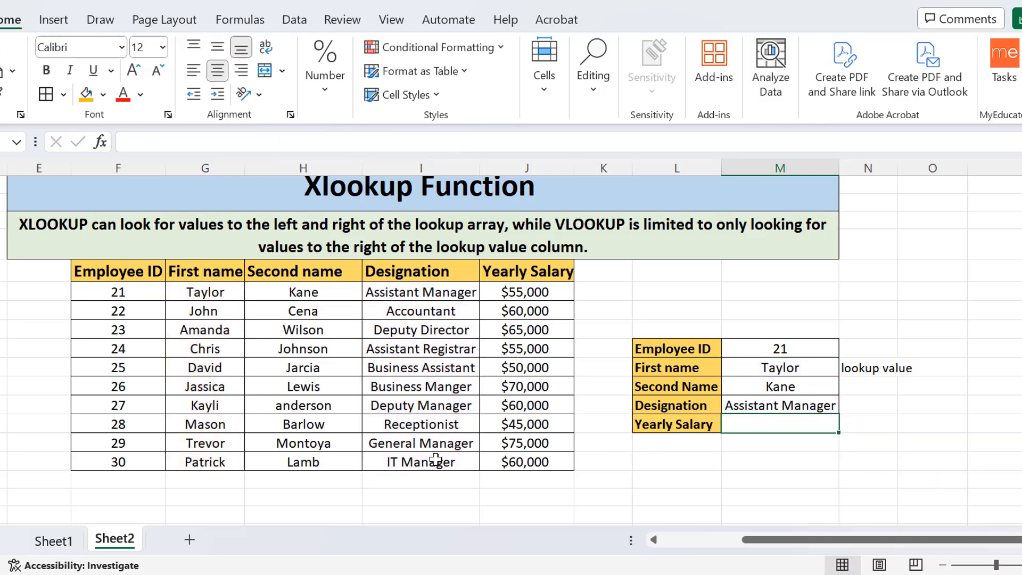
# - Start an XLOOKUP formula in the Yearly Salary result cell M14 with M11 as the lookup value
pyautogui.write('=xloo')
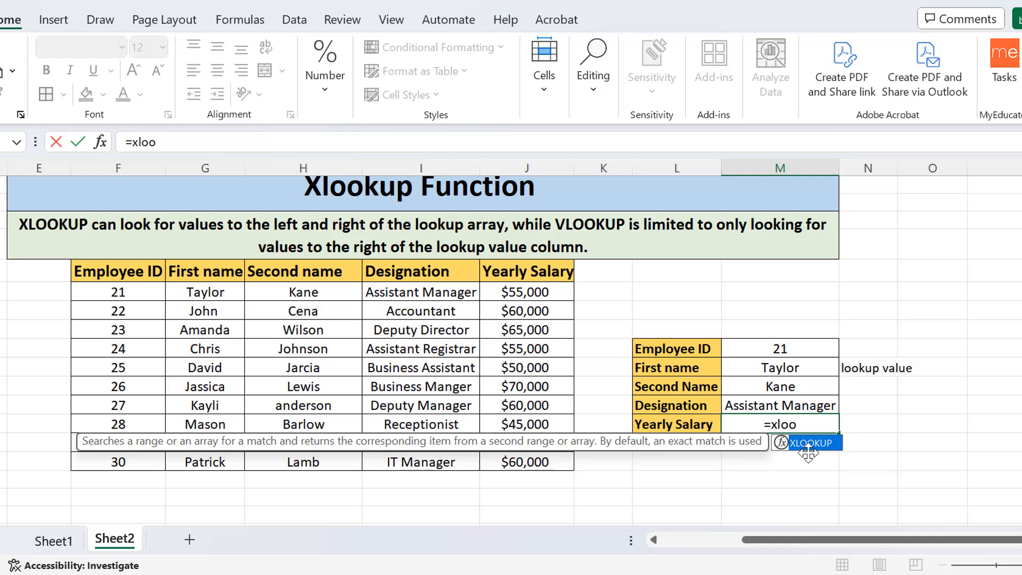
pyautogui.doubleClick(795, 443)
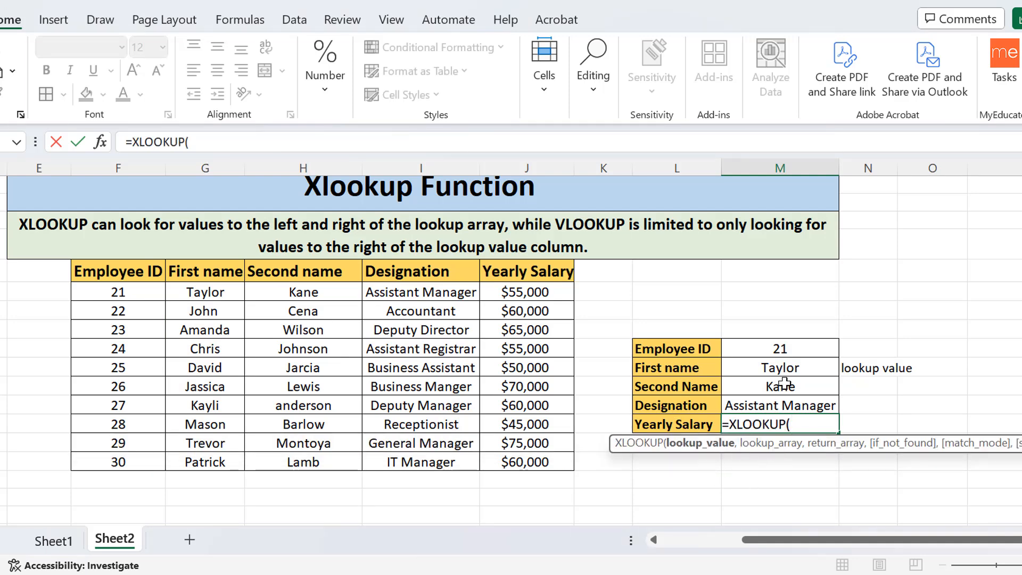
pyautogui.click(794, 367)
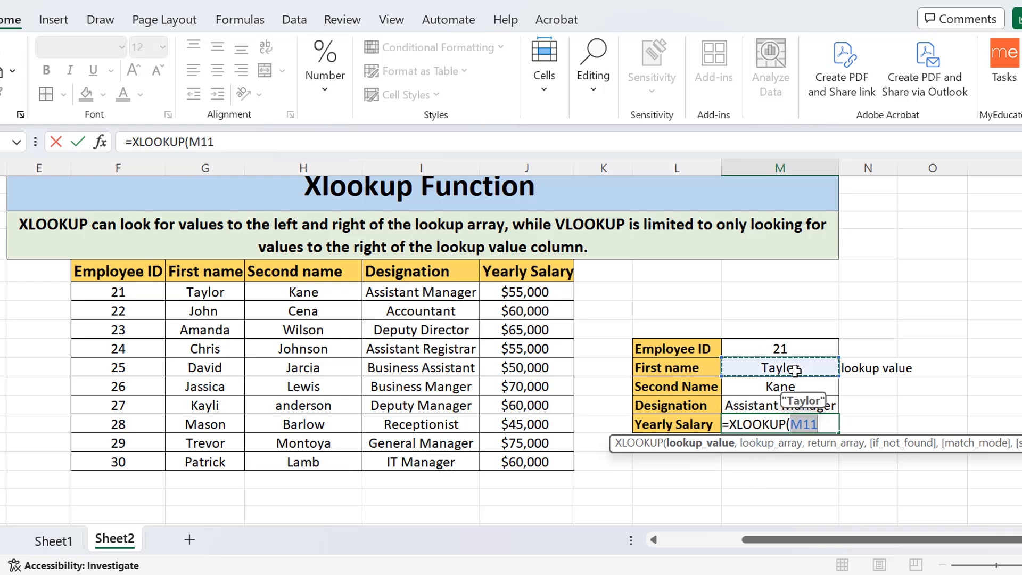
pyautogui.write(',')
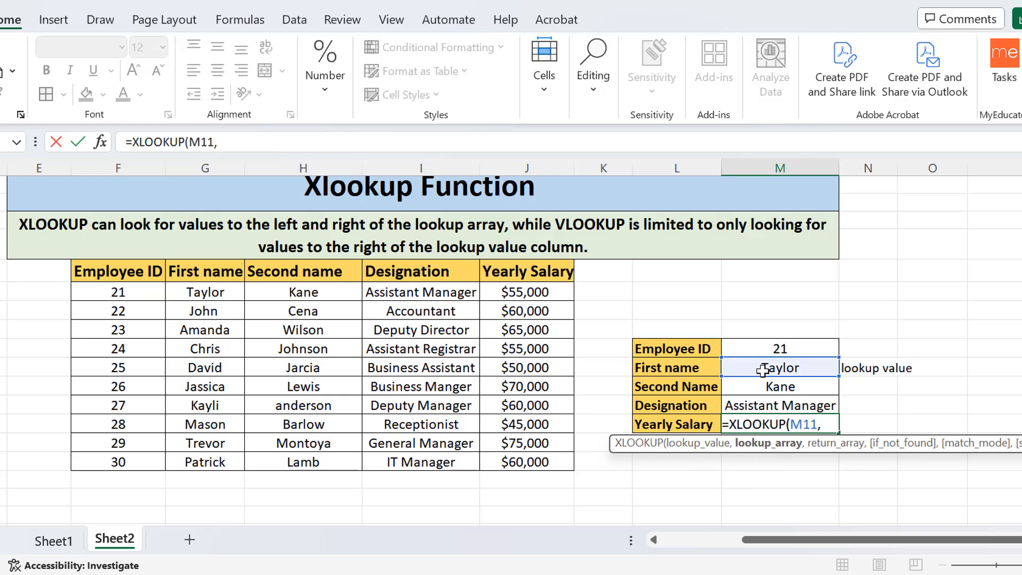
# - Set the XLOOKUP lookup array to first names G7:G16 and the return array to yearly salaries J7:J16
pyautogui.moveTo(204, 292); pyautogui.dragTo(224, 459)
pyautogui.write(',')
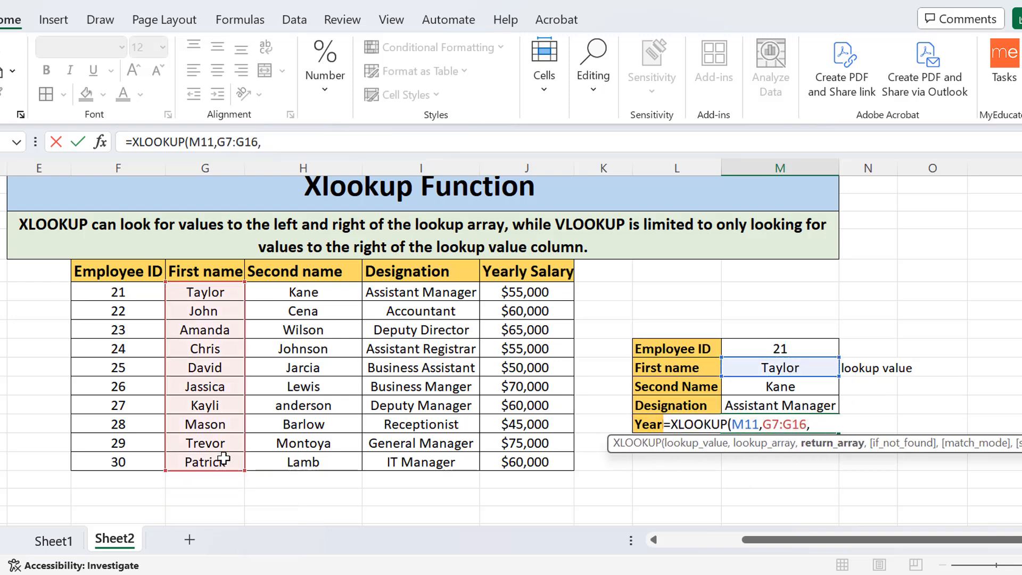
pyautogui.moveTo(506, 291); pyautogui.dragTo(549, 462)
pyautogui.write(',')
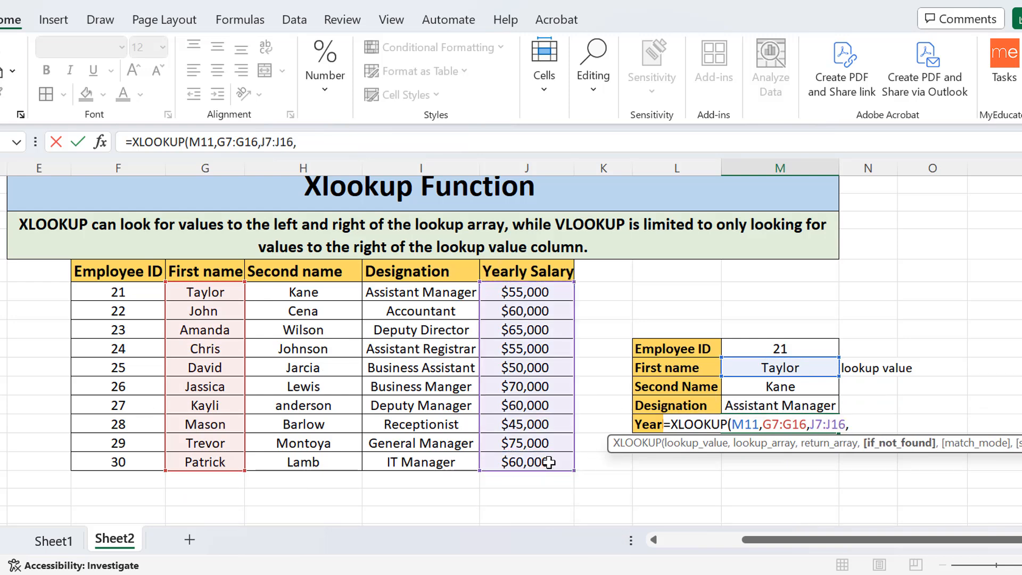
# - Complete the Yearly Salary XLOOKUP with if-not-found 0, exact match 0 and first-to-last search mode 1
pyautogui.write('0,0')
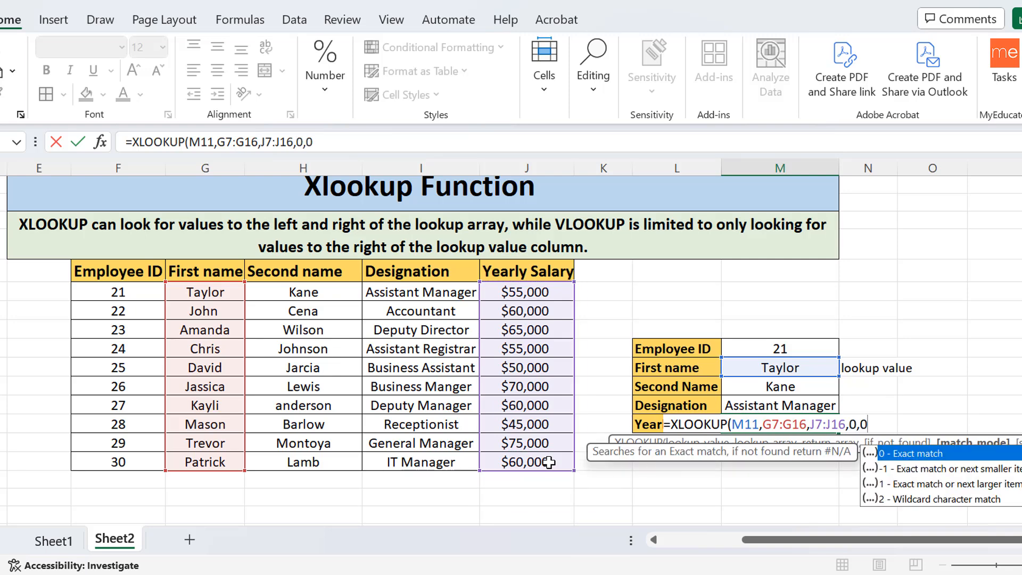
pyautogui.write(',')
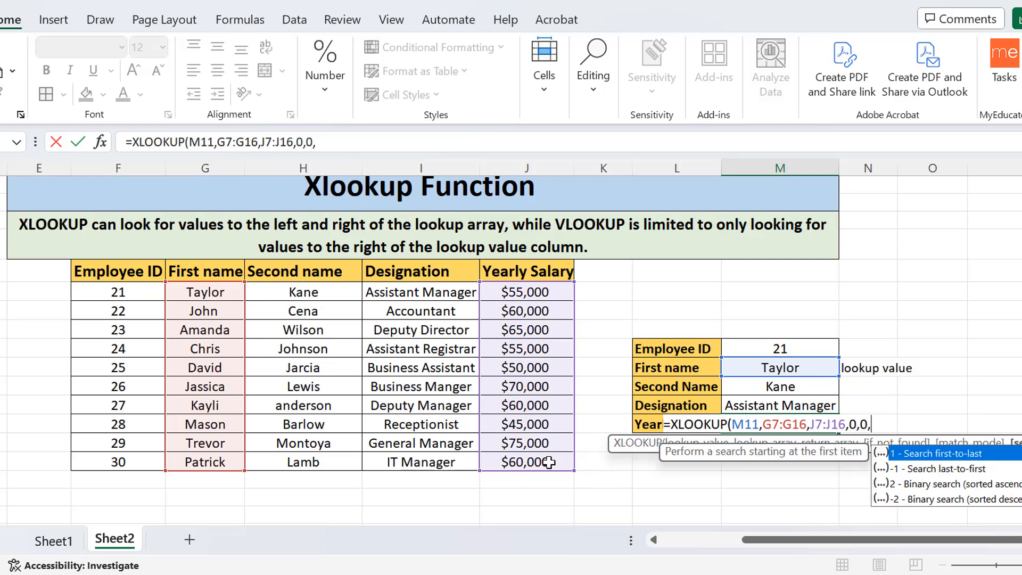
pyautogui.write('1)')
pyautogui.press('Return')
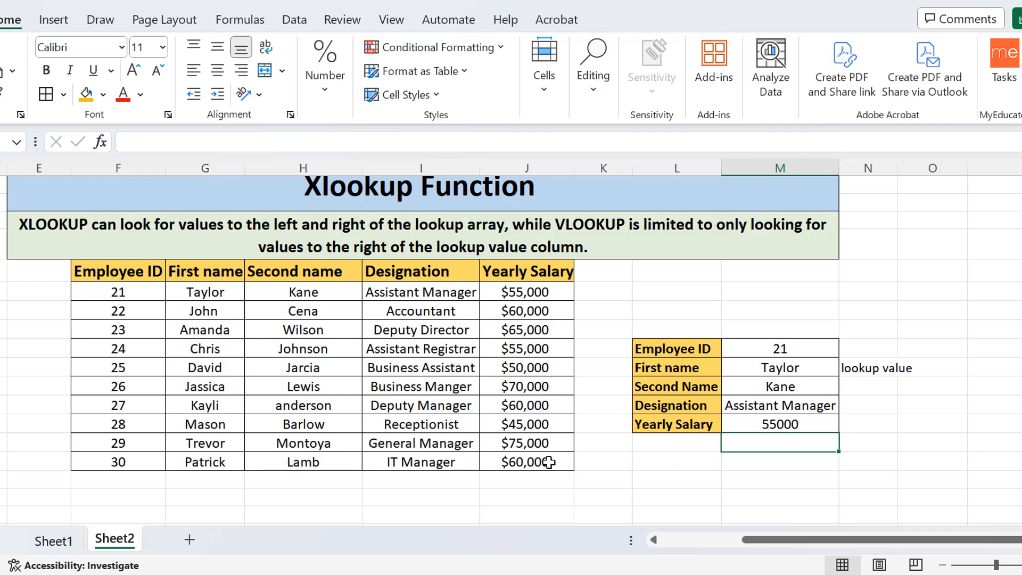
# - Set up the second lookup in row 17 with label "employee ID" in L17, 24 in M17 and the note "lookup value" in N17
pyautogui.click(673, 479)
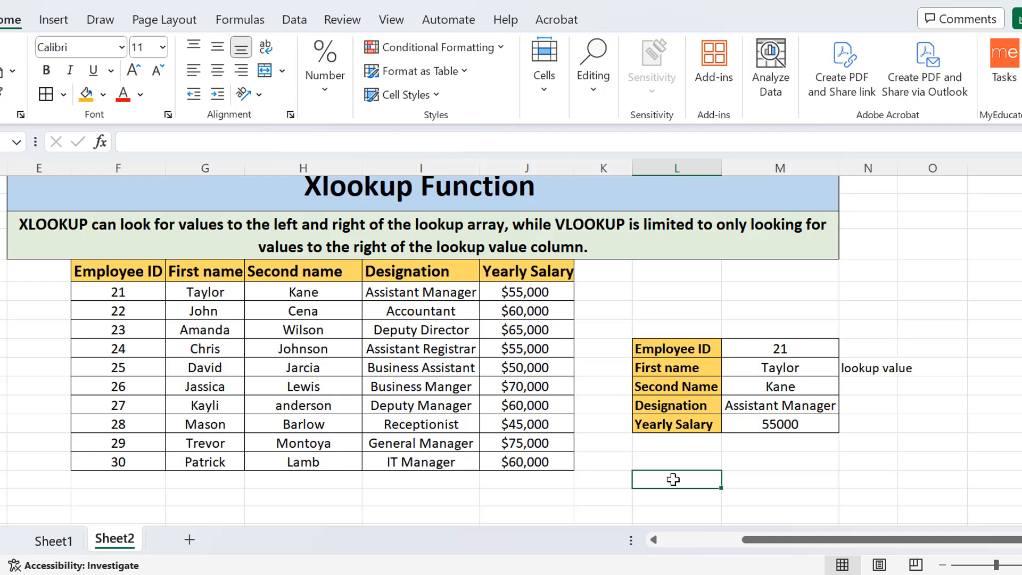
pyautogui.write('em')
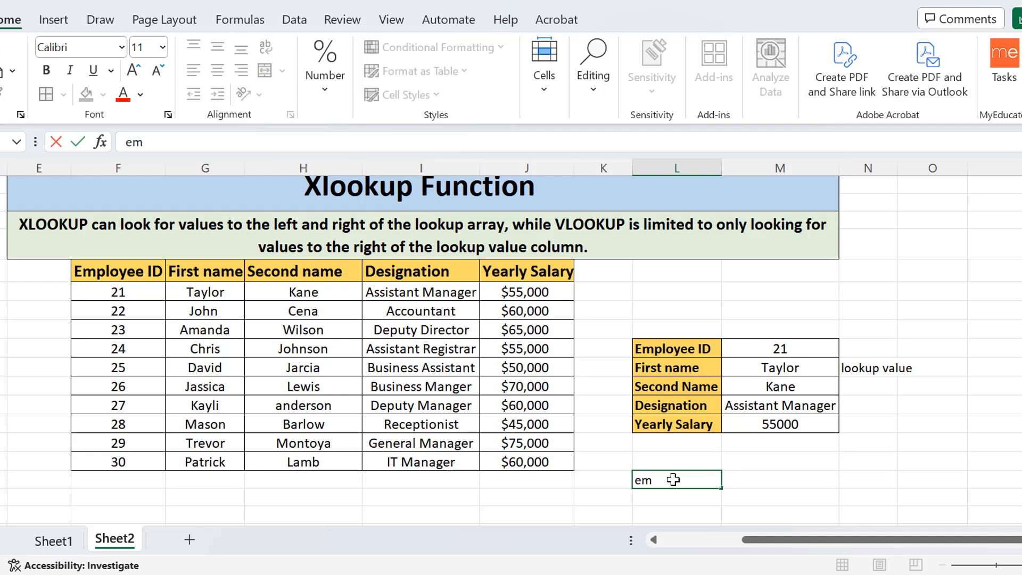
pyautogui.write('ployee ID')
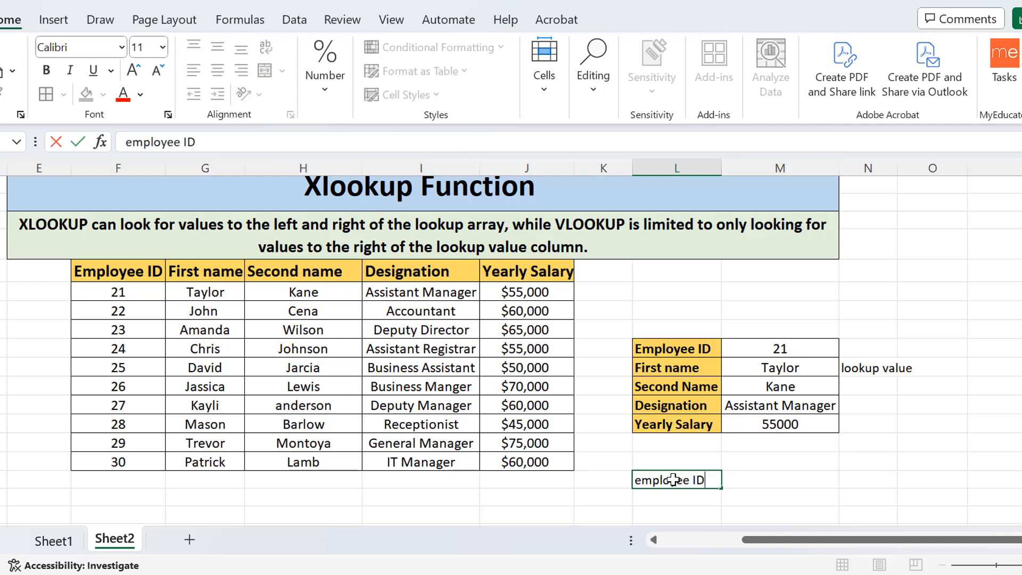
pyautogui.click(785, 477)
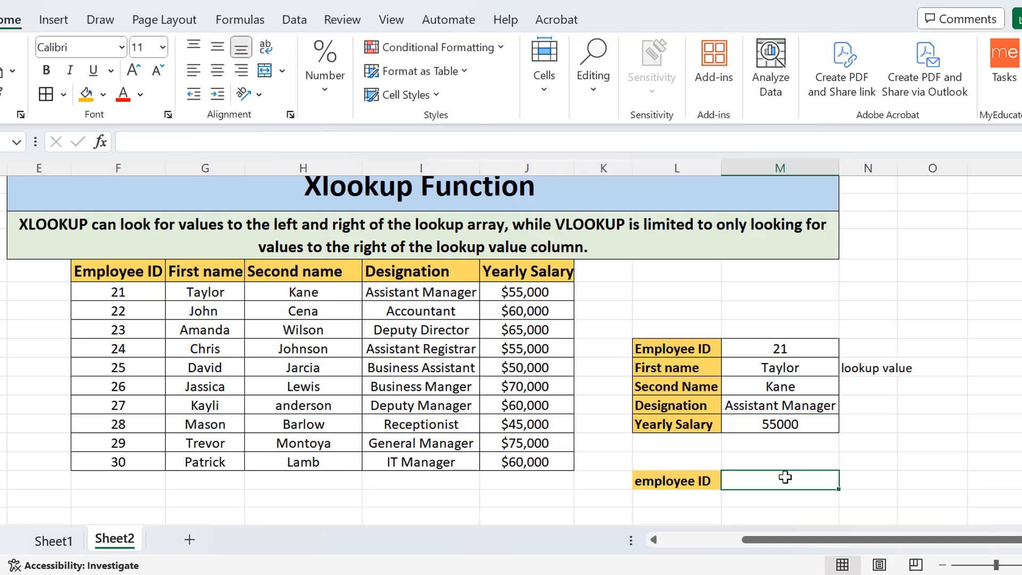
pyautogui.write('24')
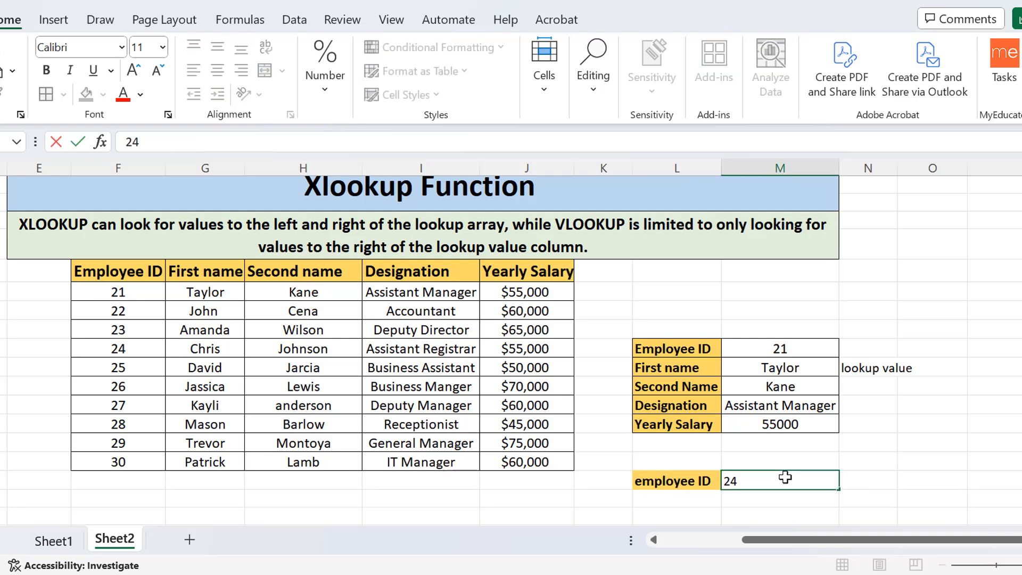
pyautogui.click(857, 489)
pyautogui.write('lookup')
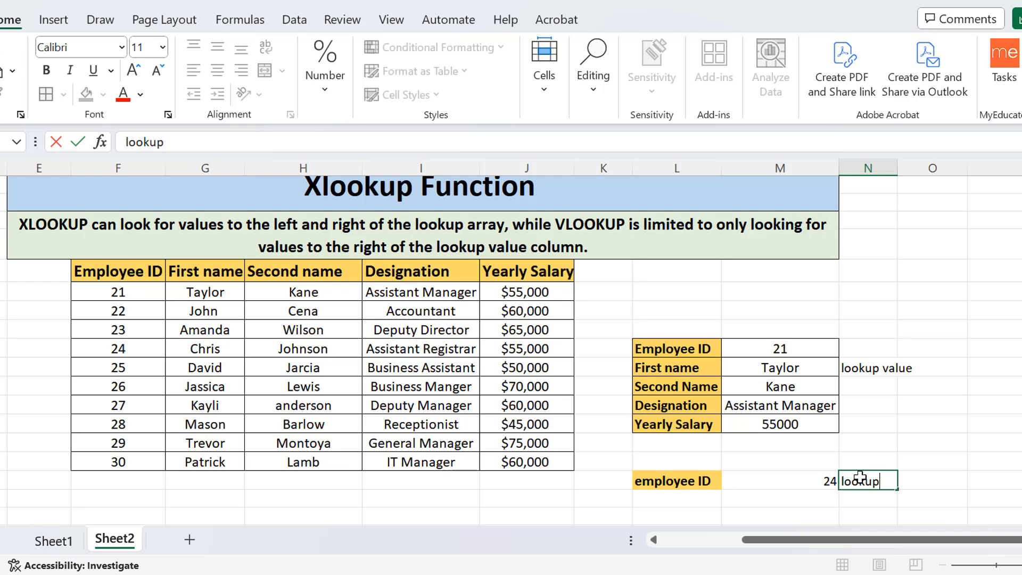
pyautogui.write(' value')
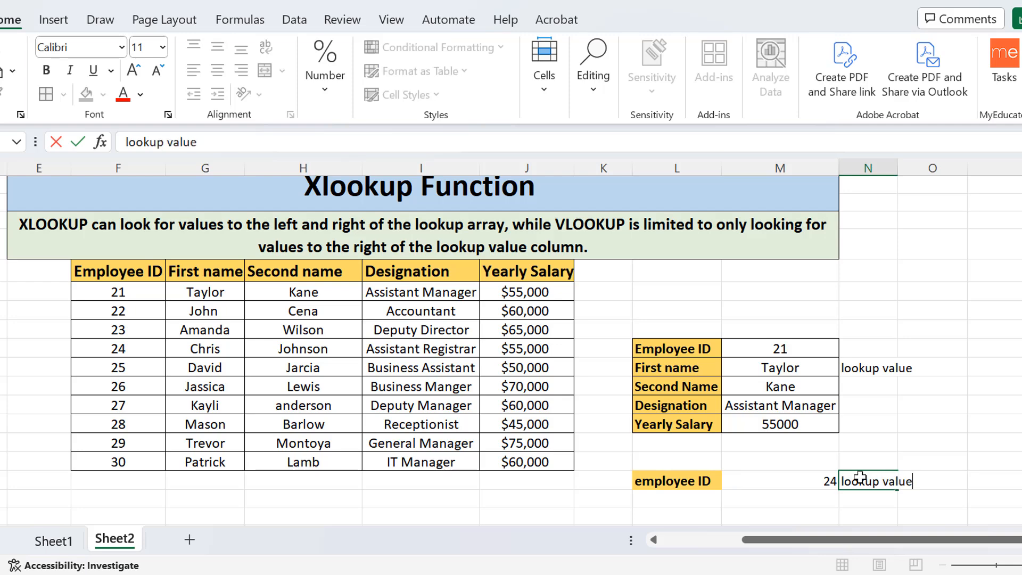
# - Add the label "First and last name" in row 18, spanning K18:L18 with an orange fill
pyautogui.doubleClick(684, 499)
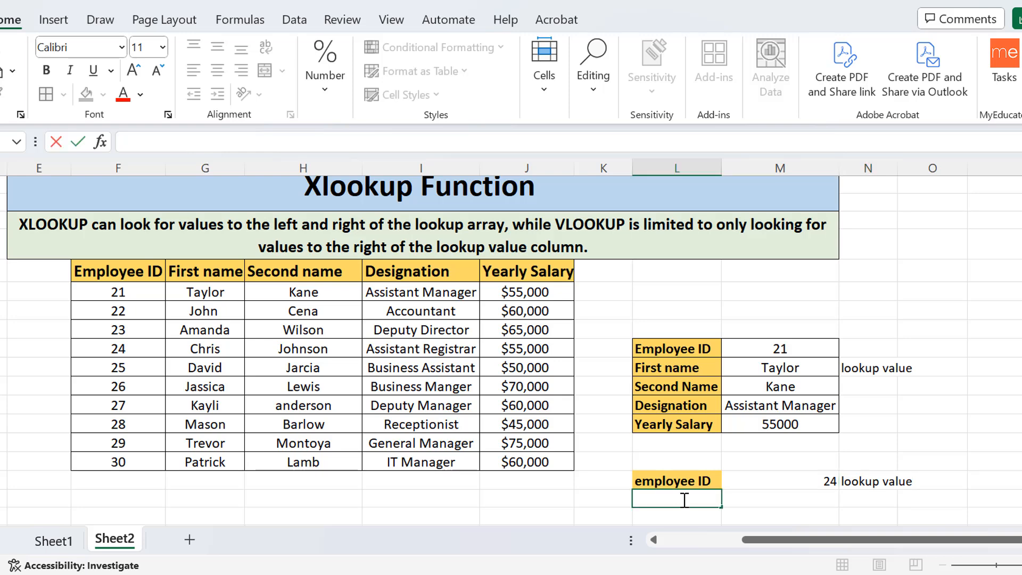
pyautogui.write('First and')
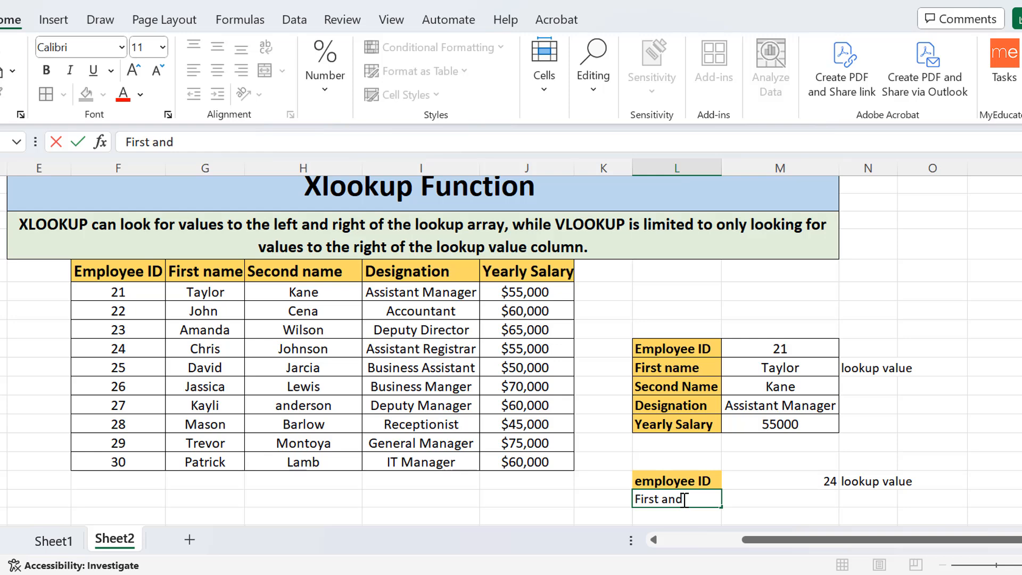
pyautogui.write(' last name')
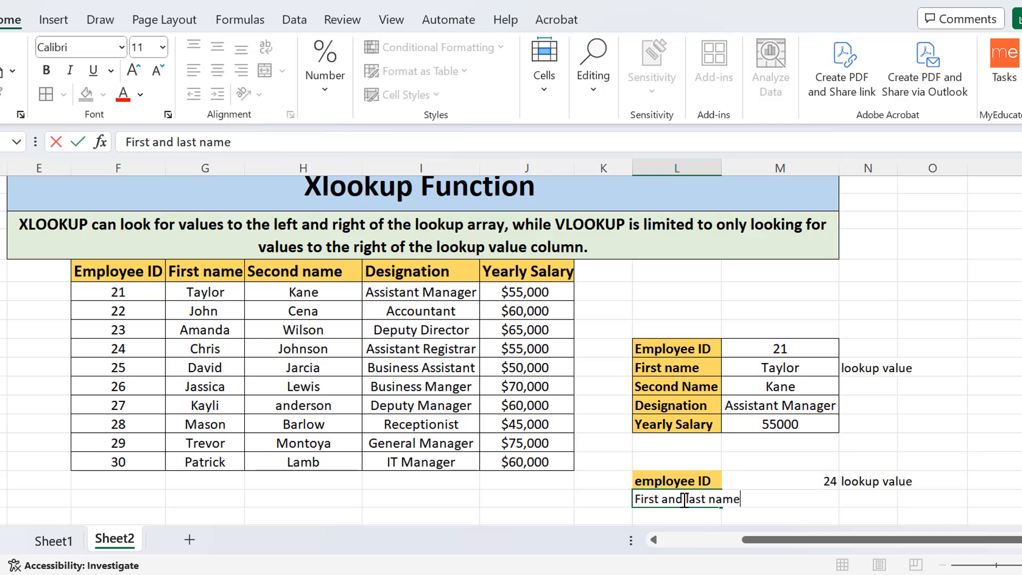
pyautogui.press('Up')
pyautogui.press('Right')
pyautogui.click(657, 498)
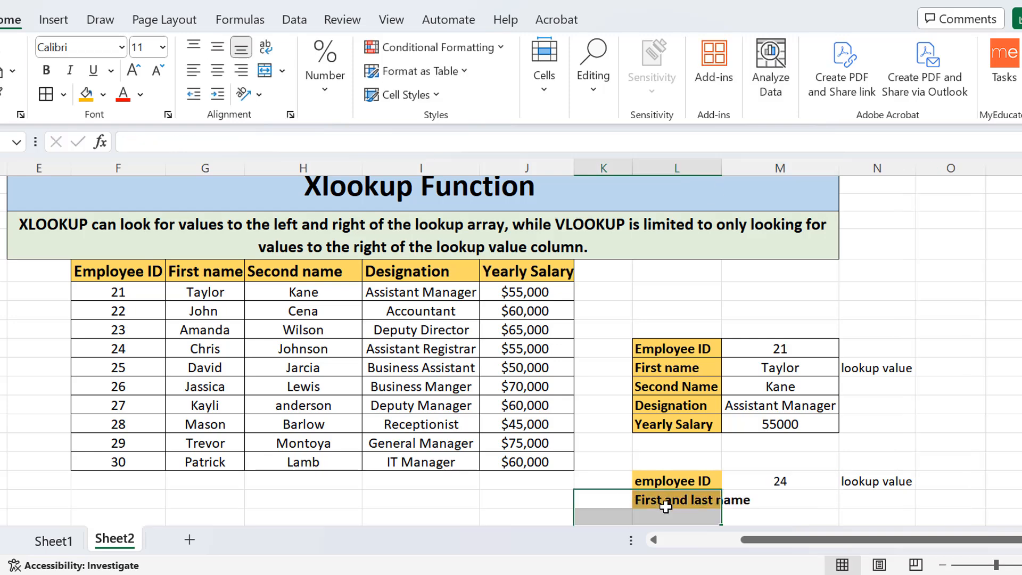
pyautogui.moveTo(658, 496); pyautogui.dragTo(601, 498)
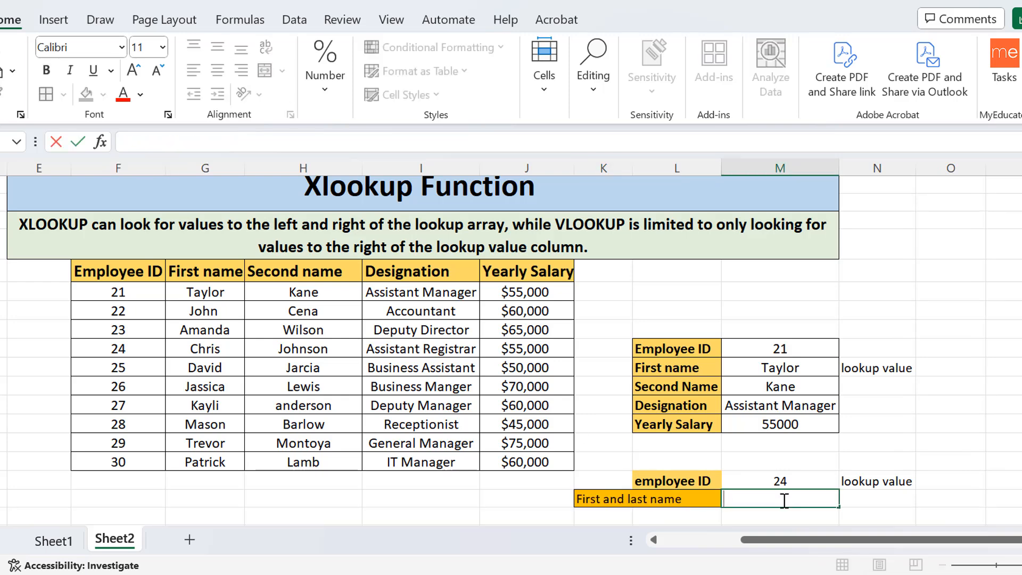
# - Start an XLOOKUP formula in M18 beside the First and last name label with M17 as the lookup value
pyautogui.write('=')
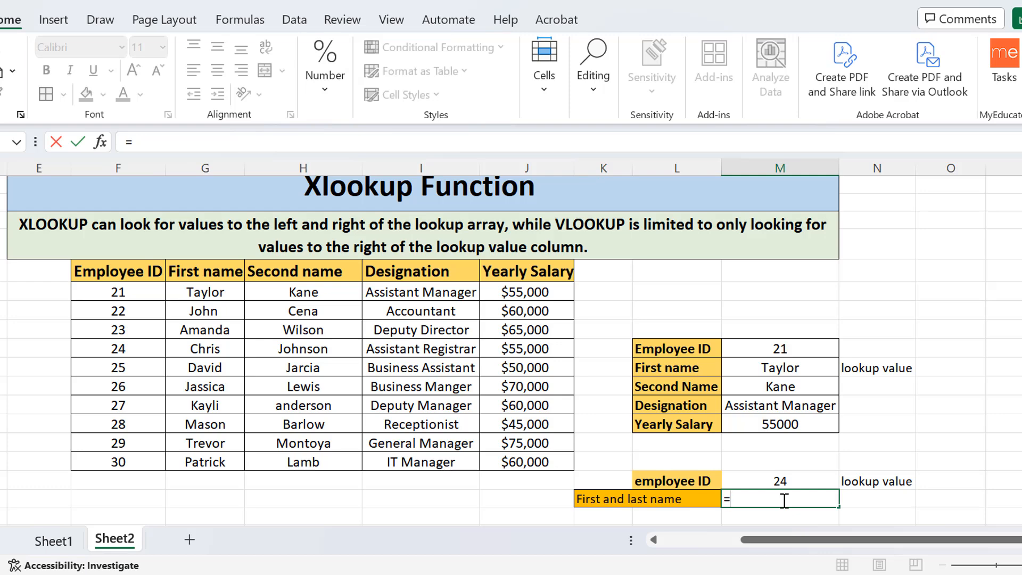
pyautogui.write('xlo')
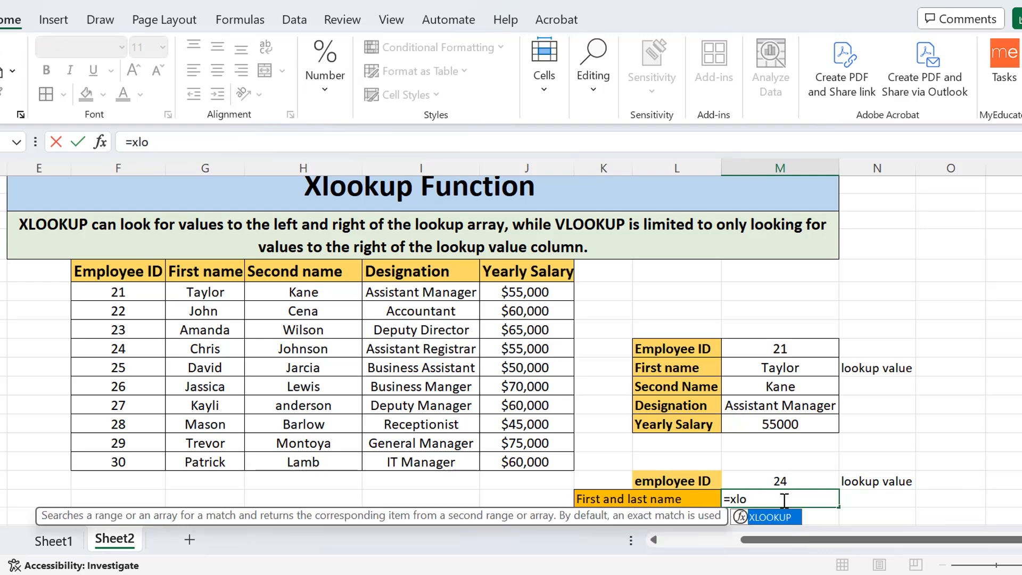
pyautogui.press('Tab')
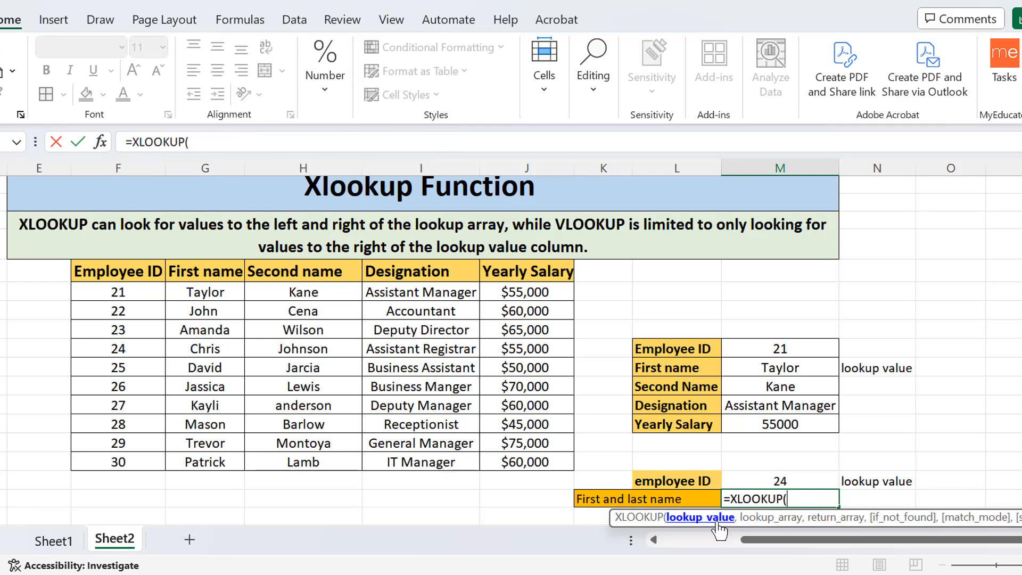
pyautogui.click(801, 482)
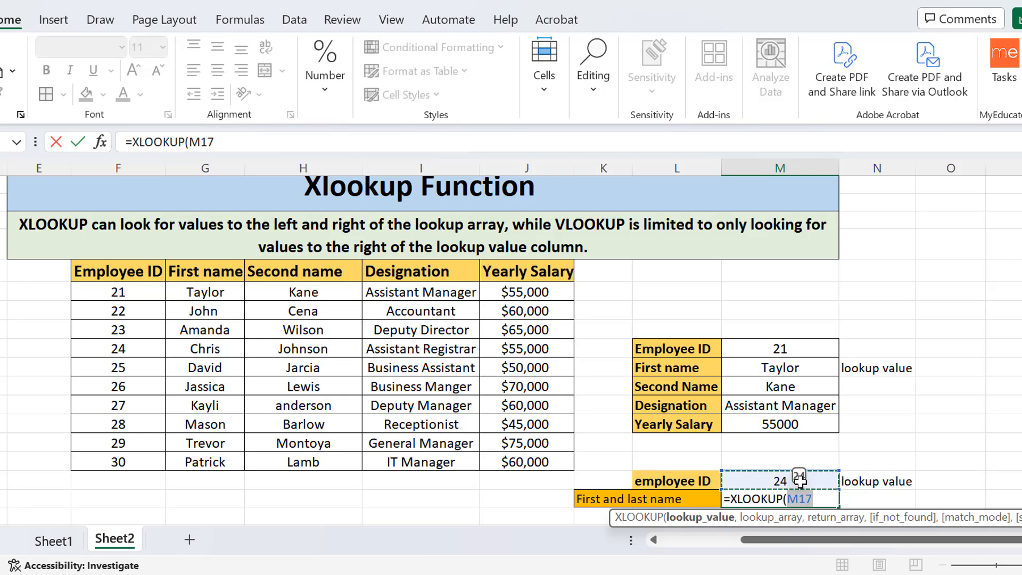
pyautogui.write(',')
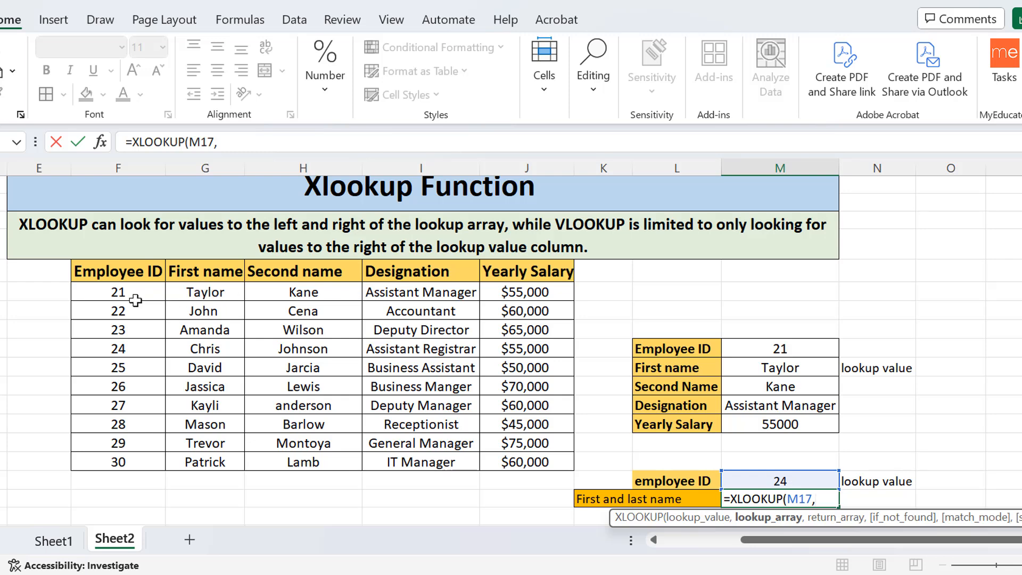
# - Set the XLOOKUP lookup array to employee IDs F7:F16 and the return array to both name columns G7:H16
pyautogui.moveTo(140, 300); pyautogui.dragTo(142, 452)
pyautogui.write(',')
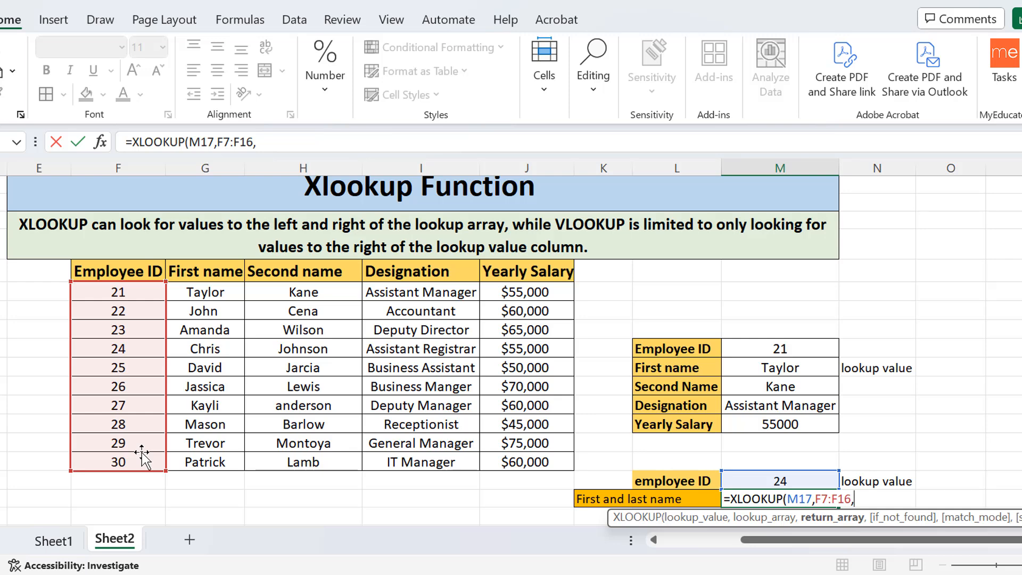
pyautogui.click(207, 292)
pyautogui.moveTo(248, 321); pyautogui.dragTo(327, 456)
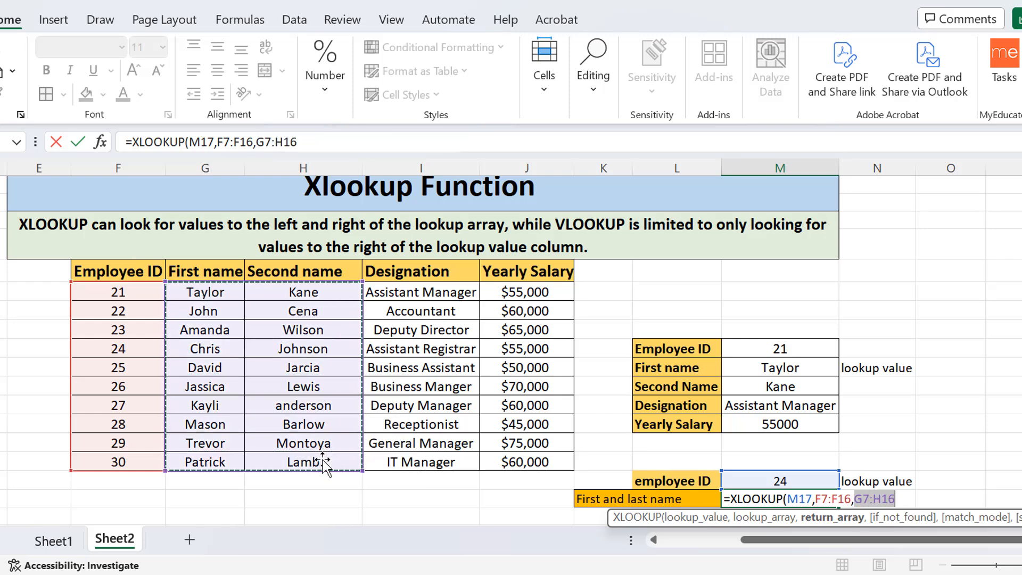
# - Complete the first and last name XLOOKUP with if-not-found 0, match mode 1 and search mode 1, and compare it with the table row for ID 24
pyautogui.write(',0')
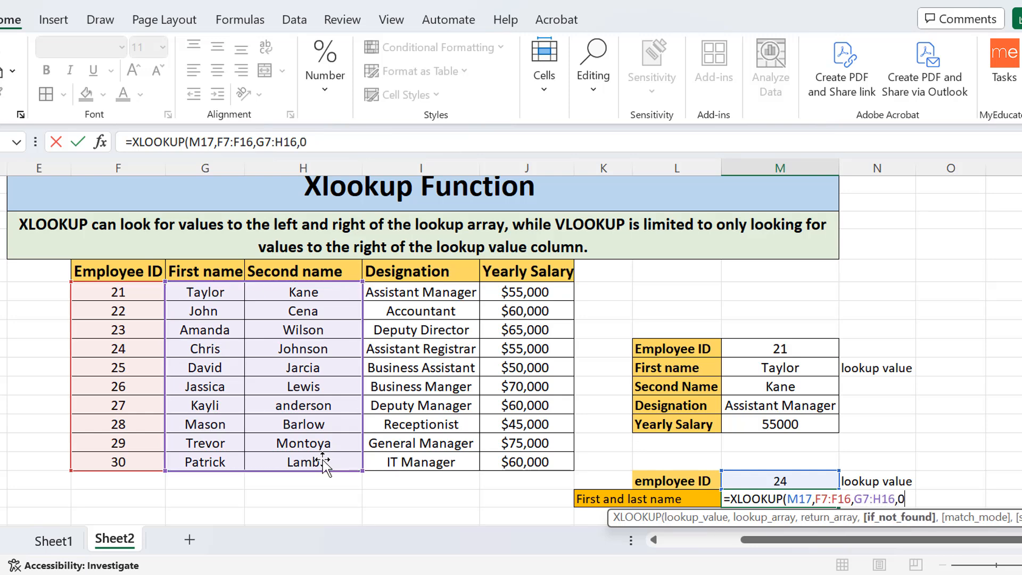
pyautogui.write(',1,1')
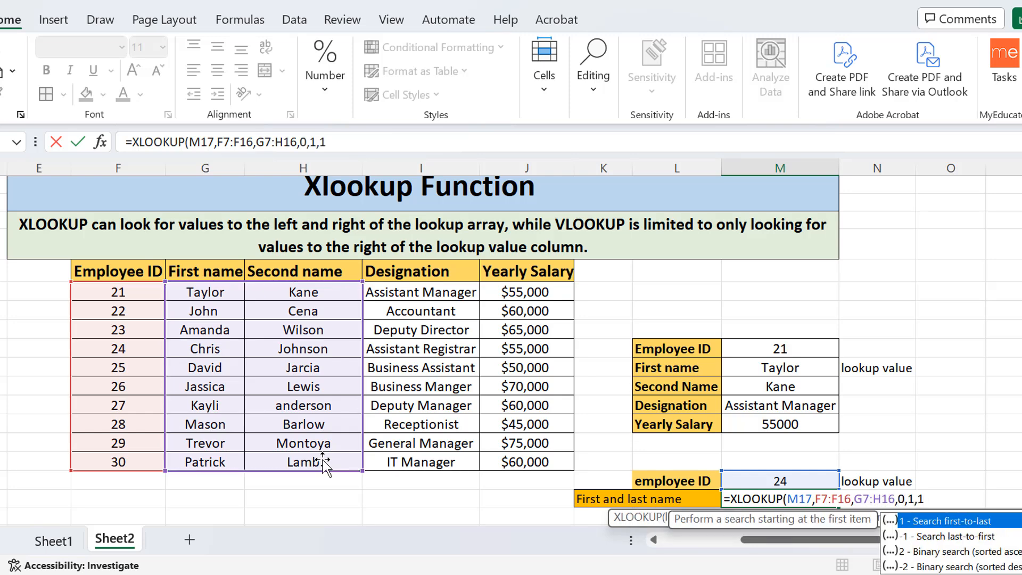
pyautogui.write(')')
pyautogui.press('Return')
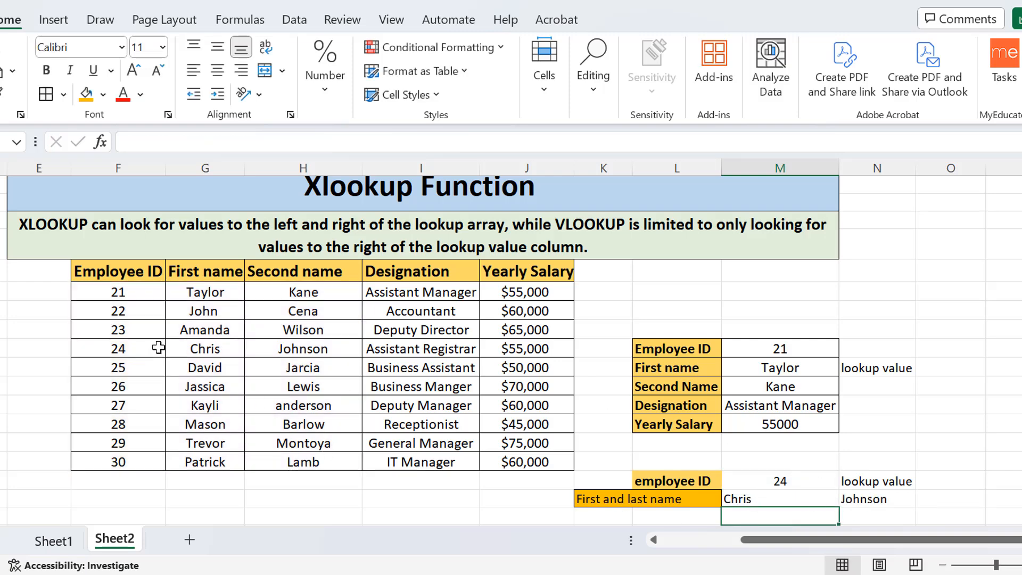
pyautogui.moveTo(147, 349); pyautogui.dragTo(312, 350)
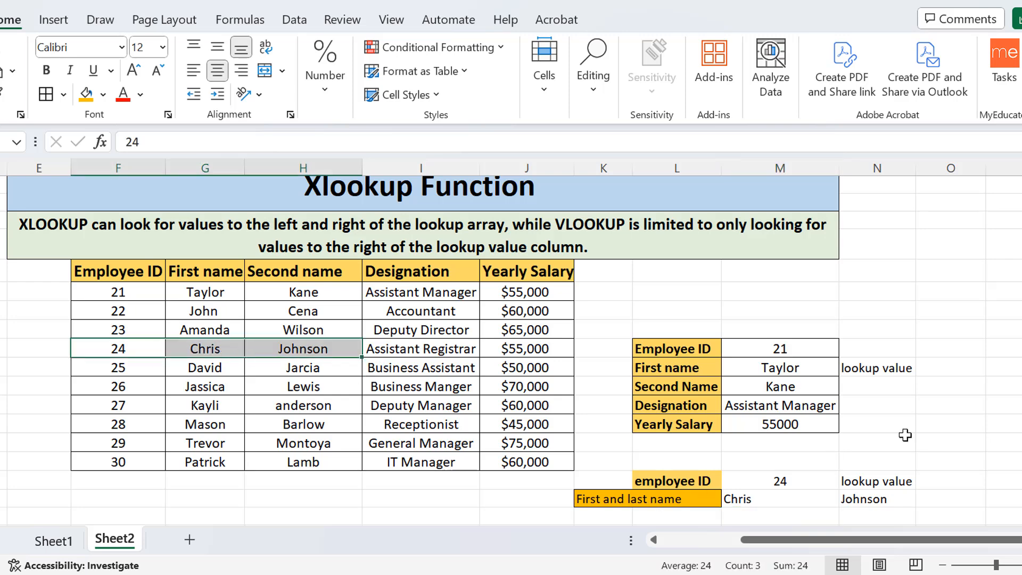